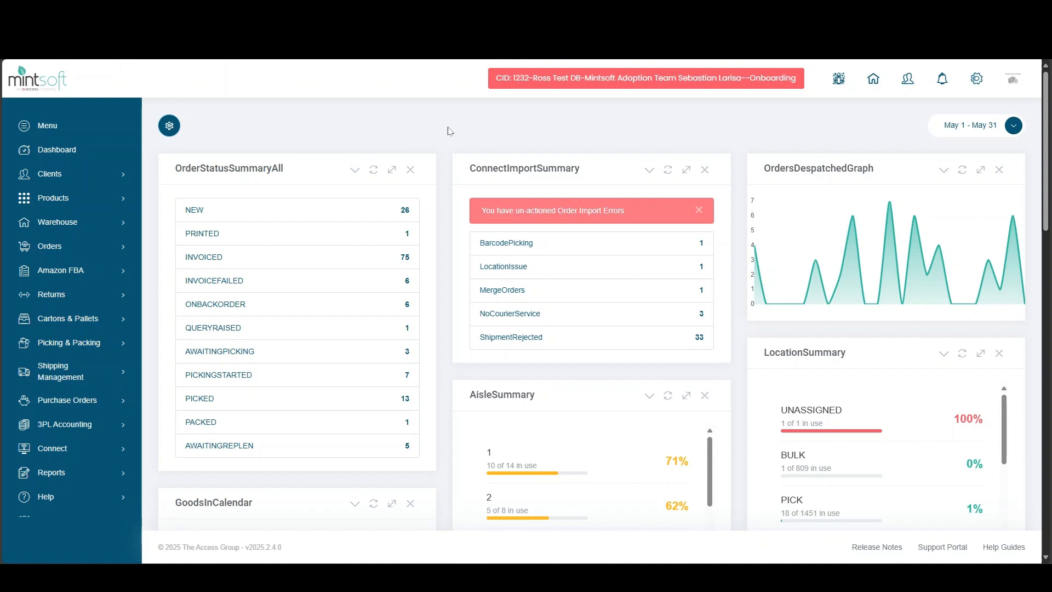
# Step: Open the order rules from the customer account settings
pyautogui.click(978, 81)
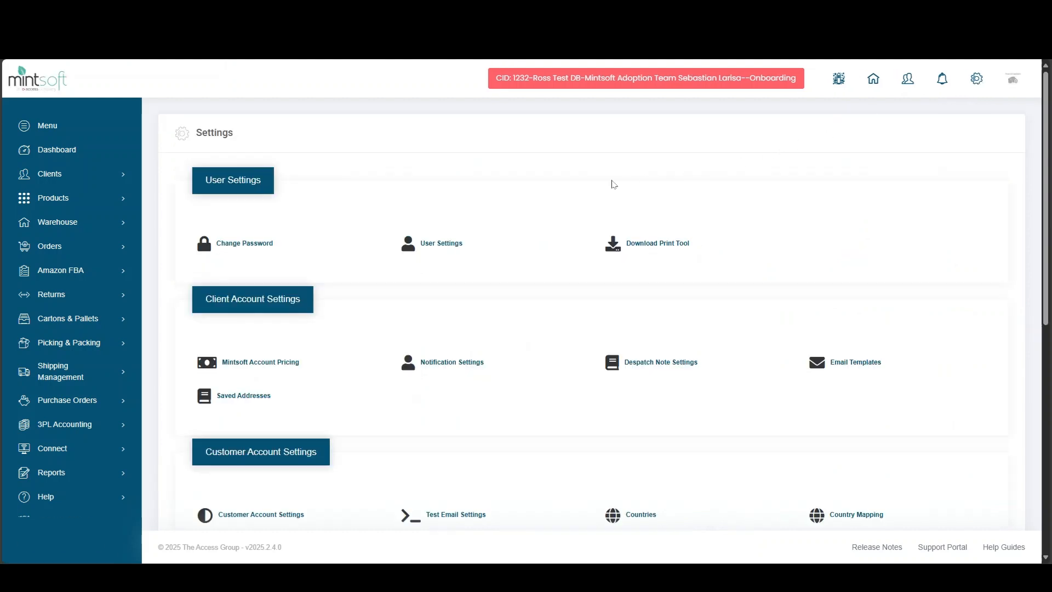
pyautogui.scroll(-3, 546, 201)
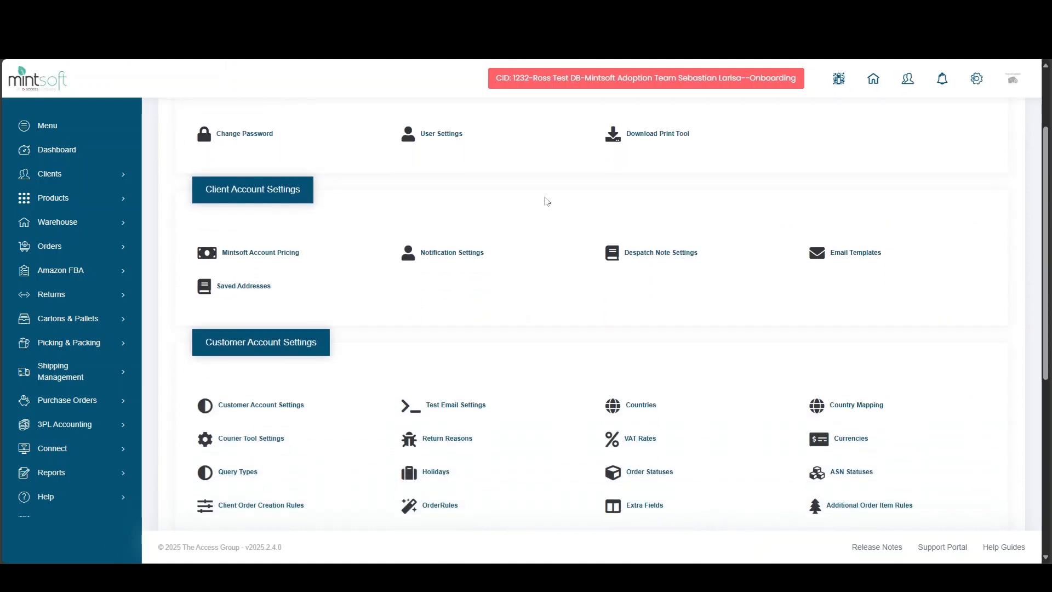
pyautogui.scroll(-1, 546, 201)
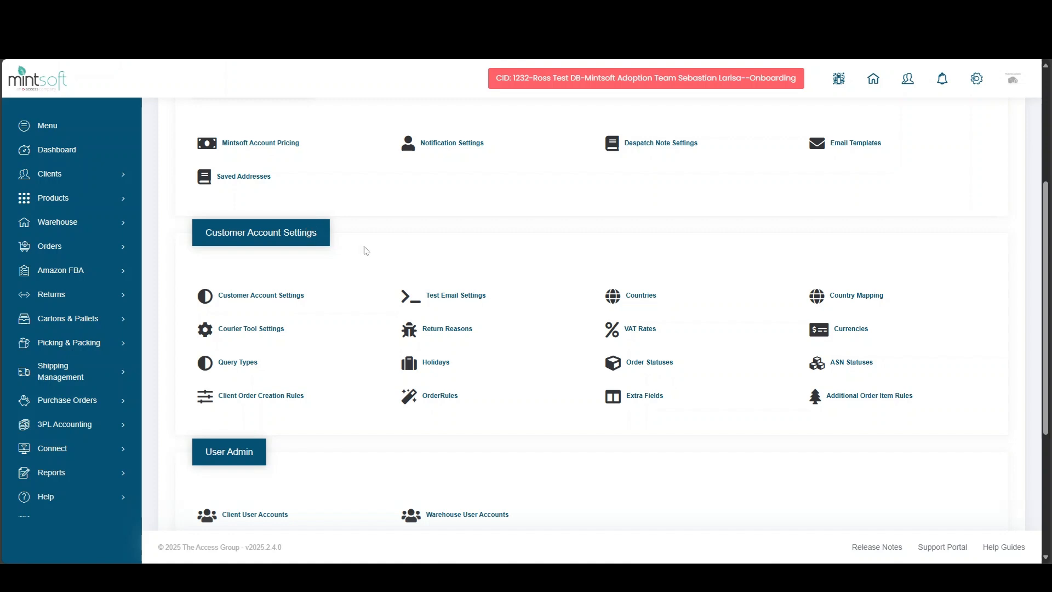
pyautogui.click(433, 395)
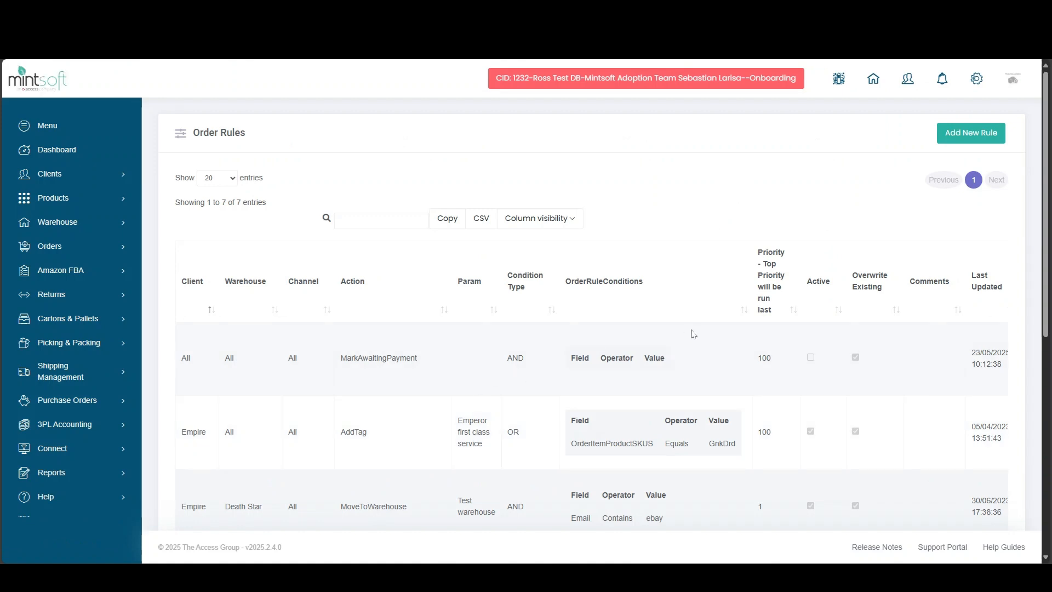
# Step: Review the existing order rules and start adding a new one
pyautogui.scroll(-1, 675, 366)
pyautogui.scroll(-3, 675, 368)
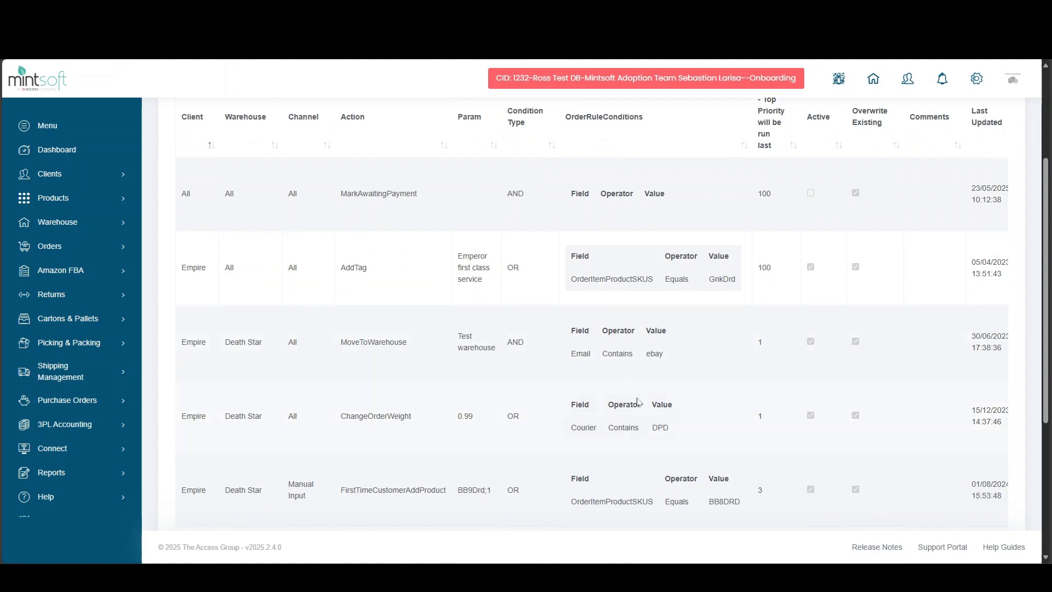
pyautogui.scroll(-1, 592, 356)
pyautogui.scroll(-1, 520, 381)
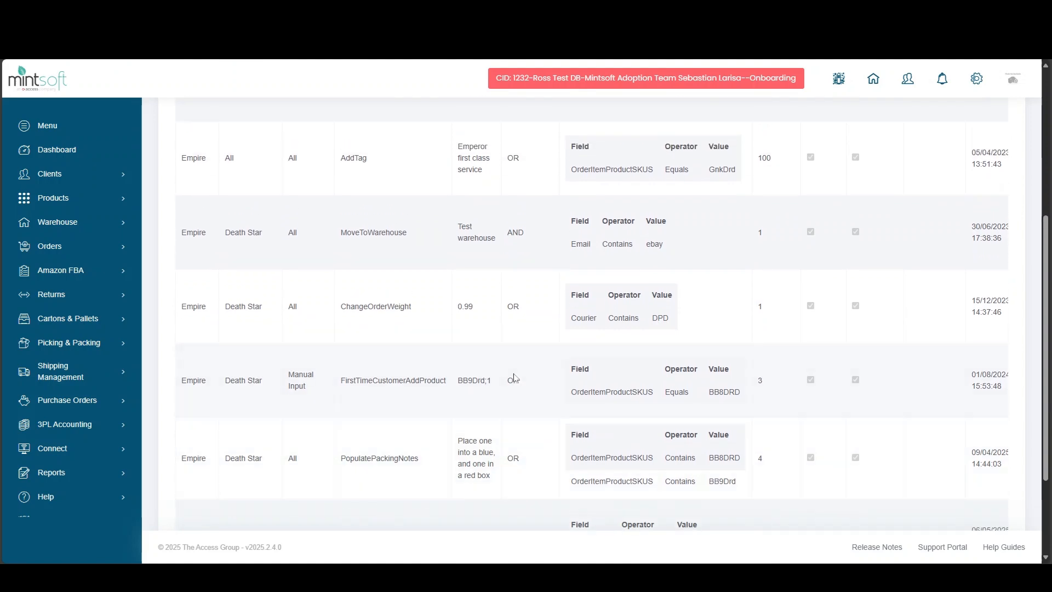
pyautogui.hscroll(5, 583, 372)
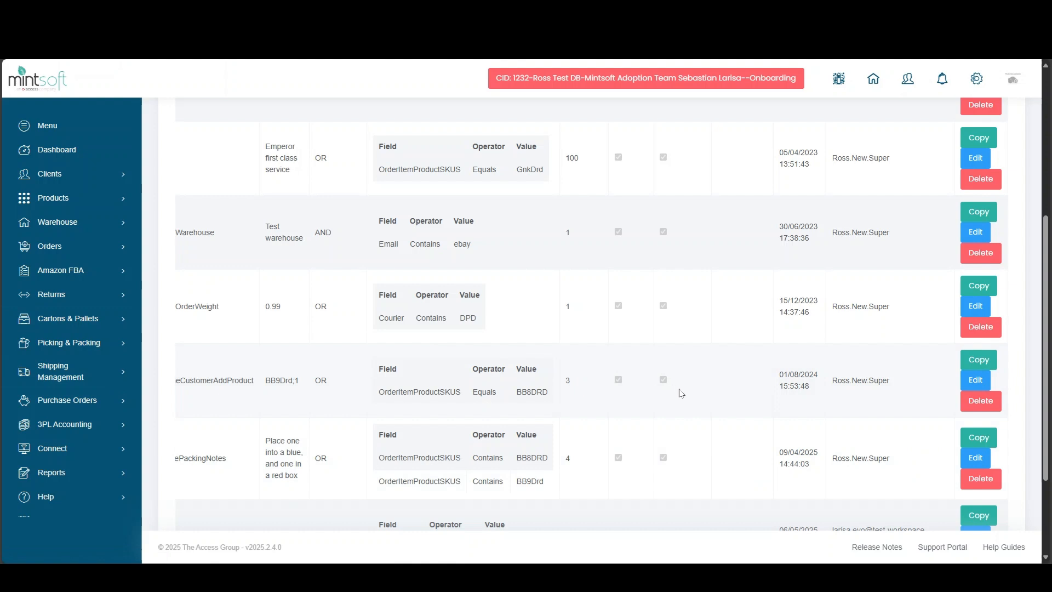
pyautogui.scroll(5, 681, 393)
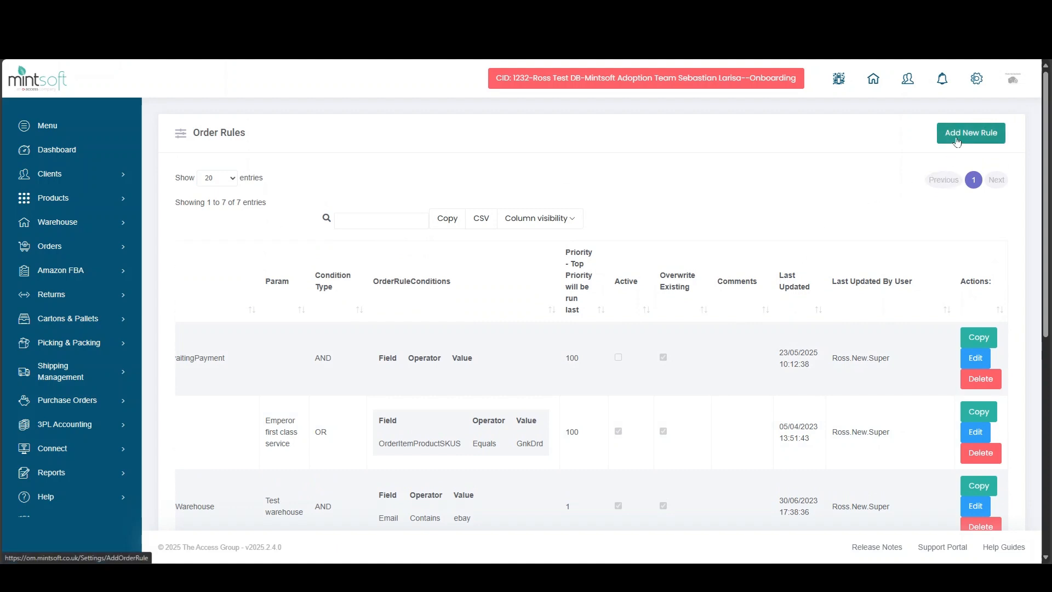
pyautogui.click(956, 141)
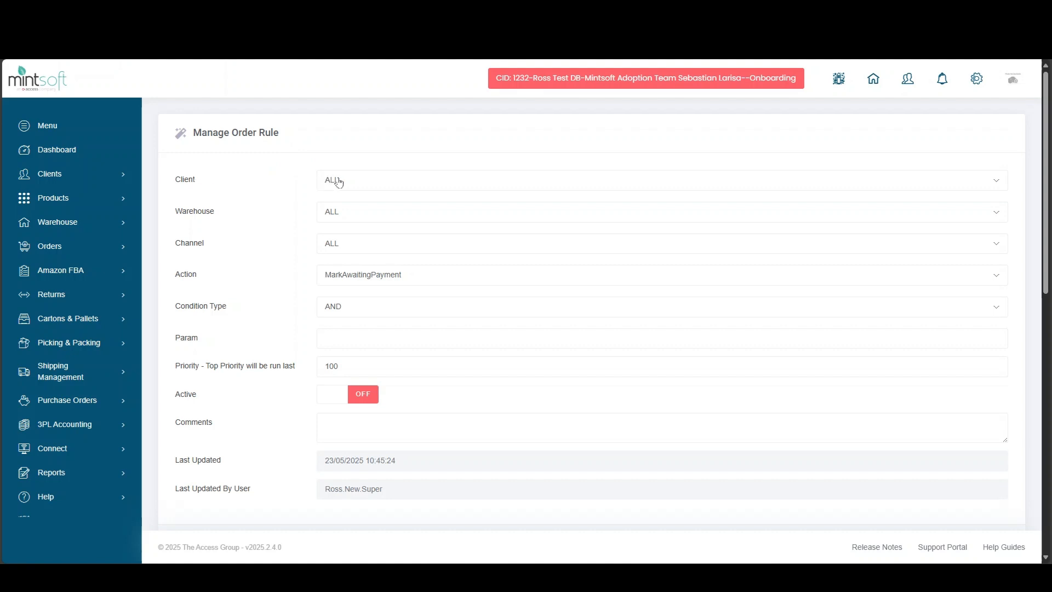
# Step: Set the new order rule's client to Empire and its warehouse to Death Star
pyautogui.click(392, 182)
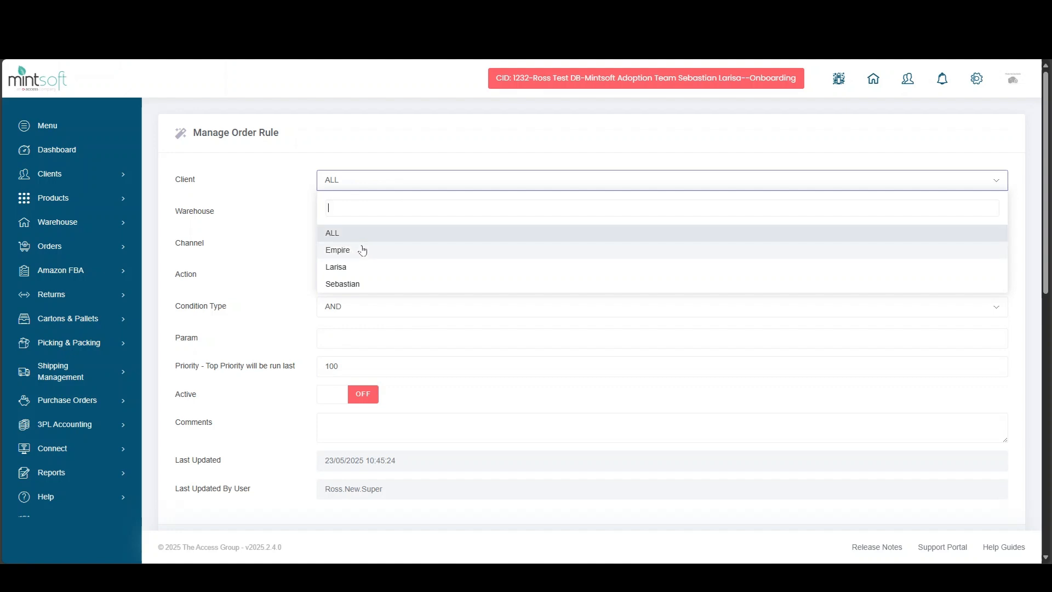
pyautogui.click(362, 251)
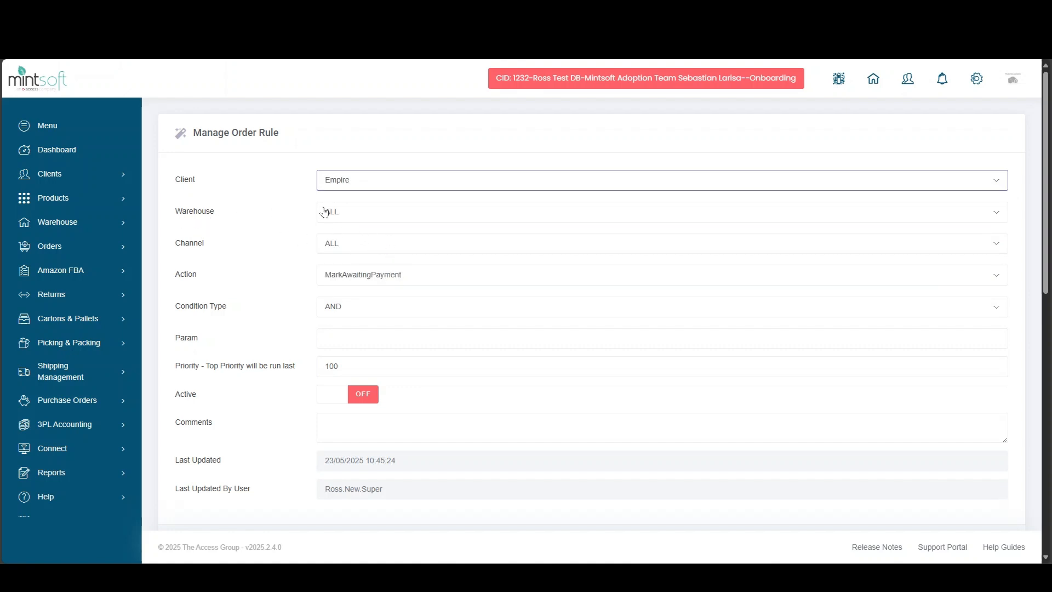
pyautogui.click(367, 222)
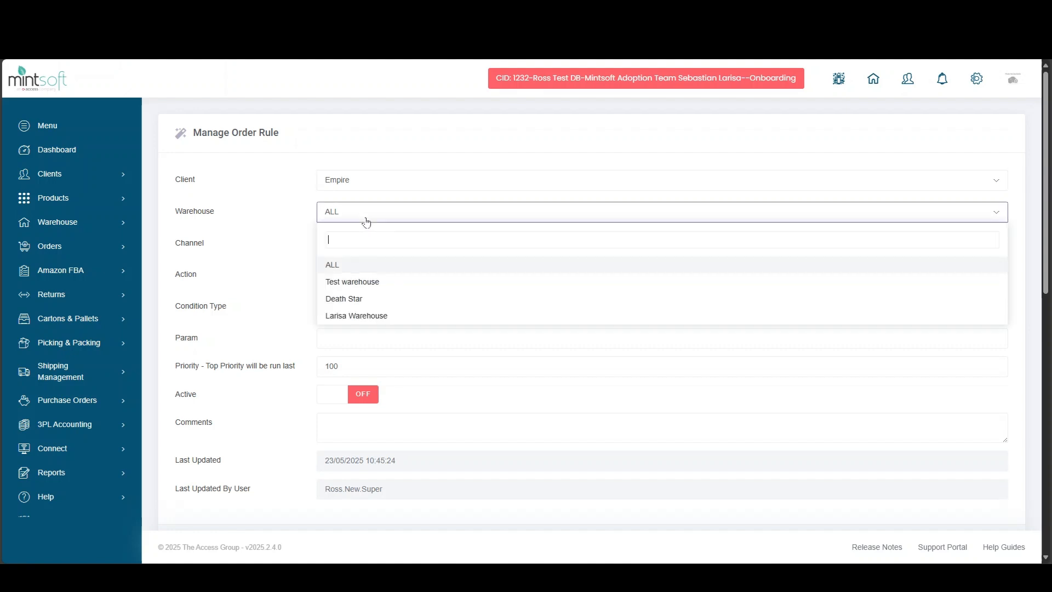
pyautogui.click(383, 296)
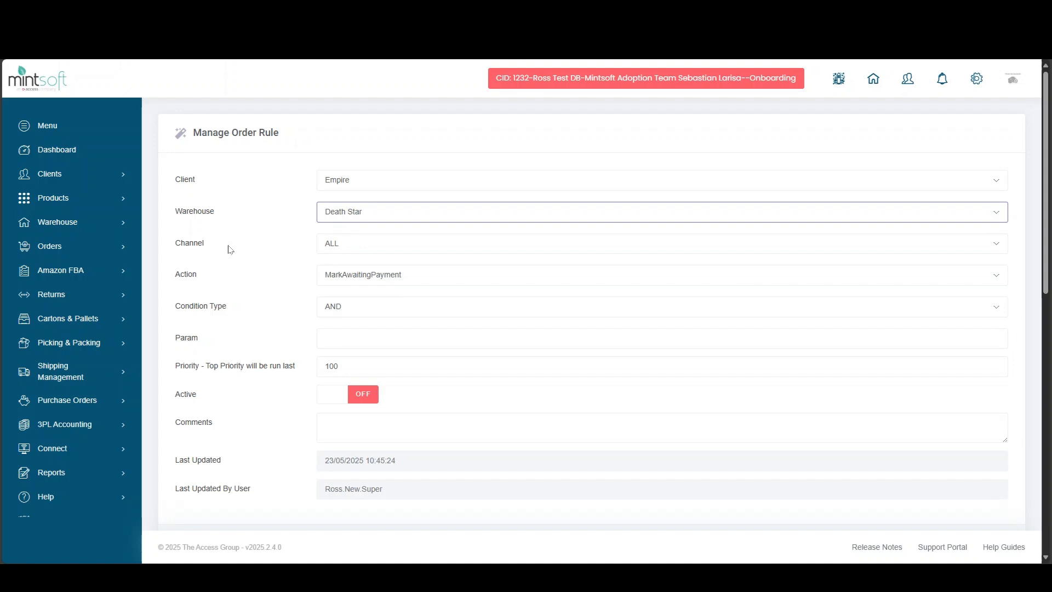
# Step: Look through the available channels and choose ALL for the order rule
pyautogui.click(347, 251)
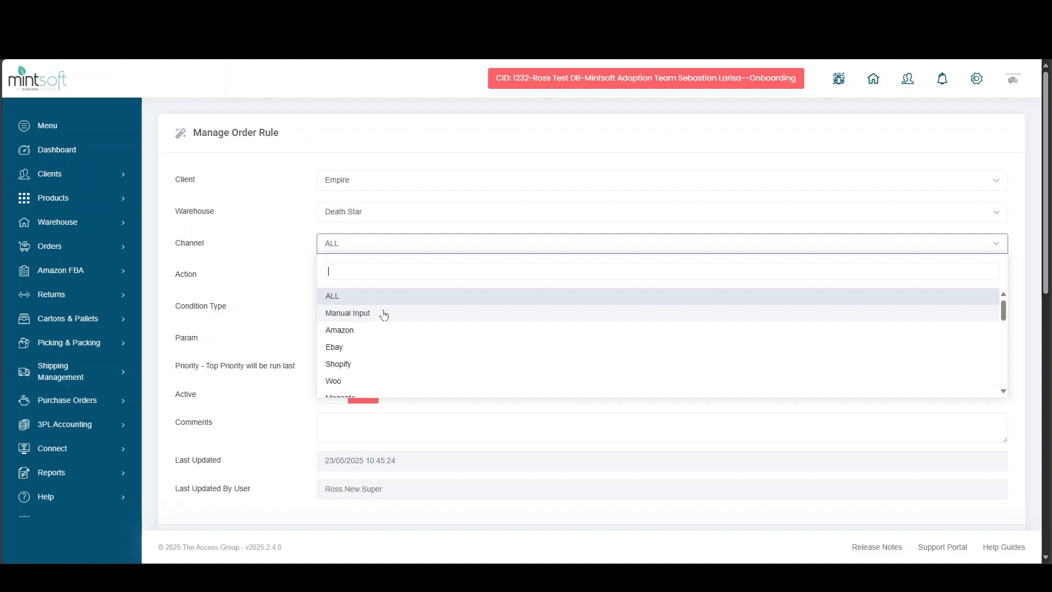
pyautogui.scroll(-1, 375, 357)
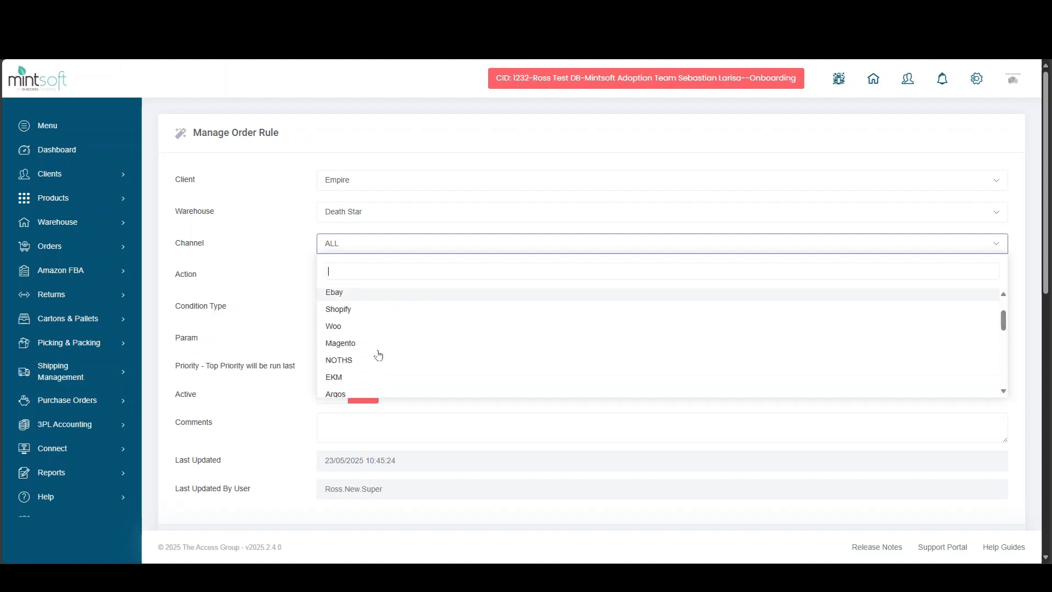
pyautogui.scroll(1, 378, 355)
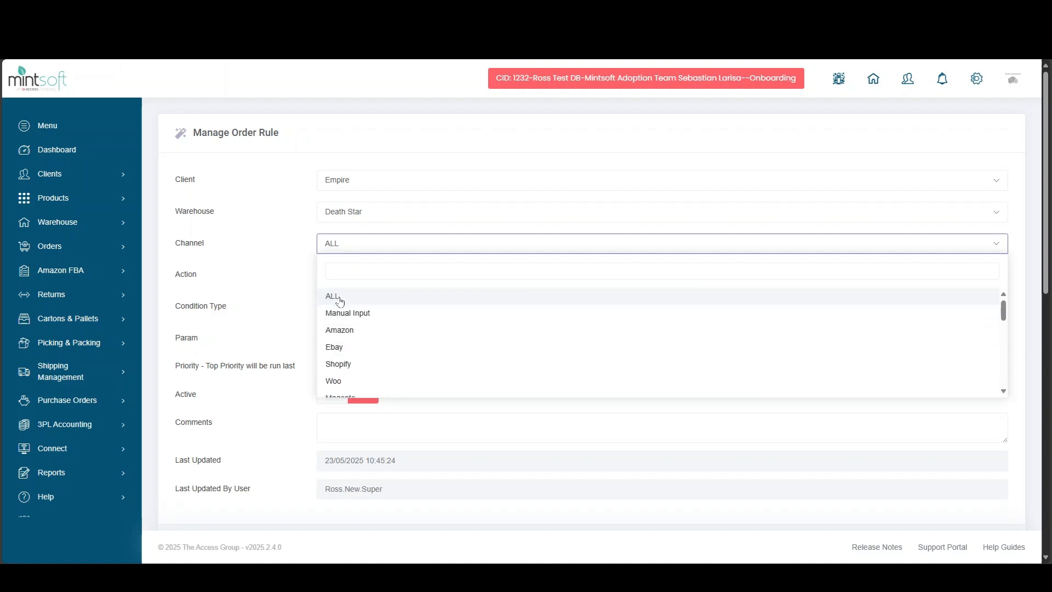
pyautogui.click(335, 297)
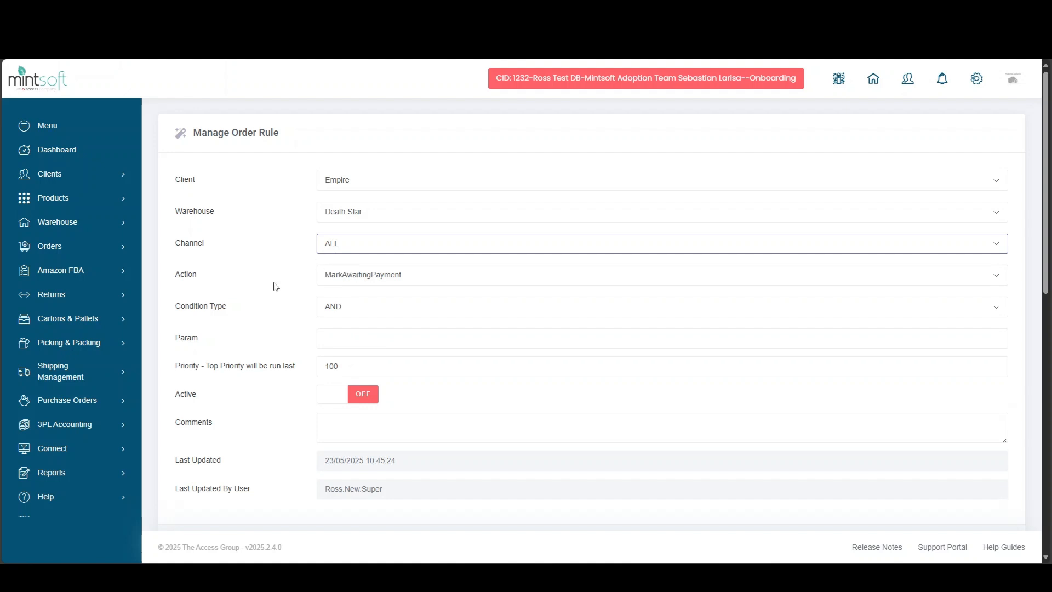
pyautogui.click(188, 282)
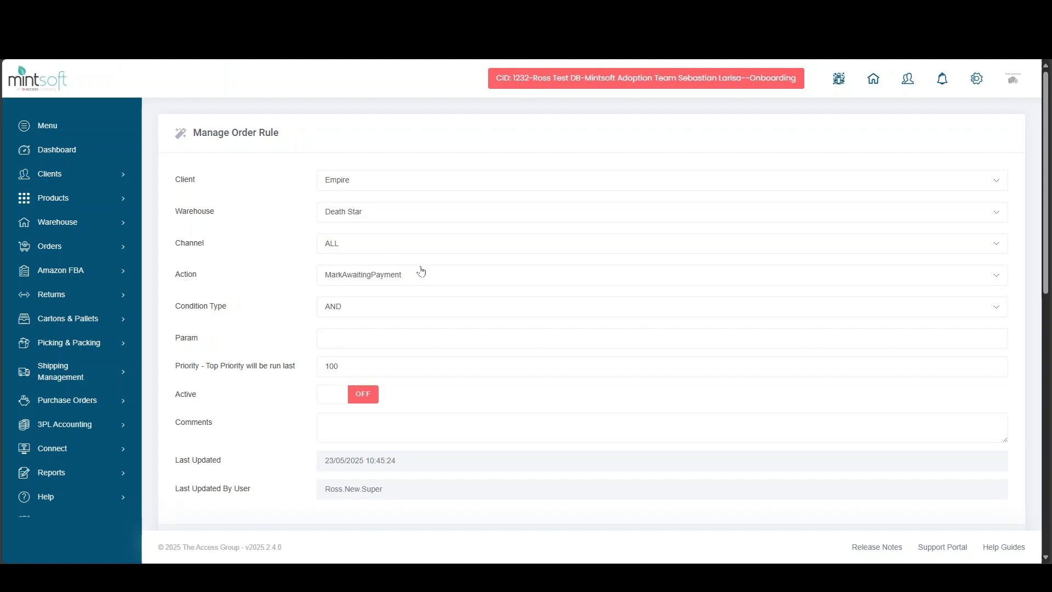
# Step: Look through the available rule actions, search for "tag" and select AddTag as the order rule's action
pyautogui.click(410, 272)
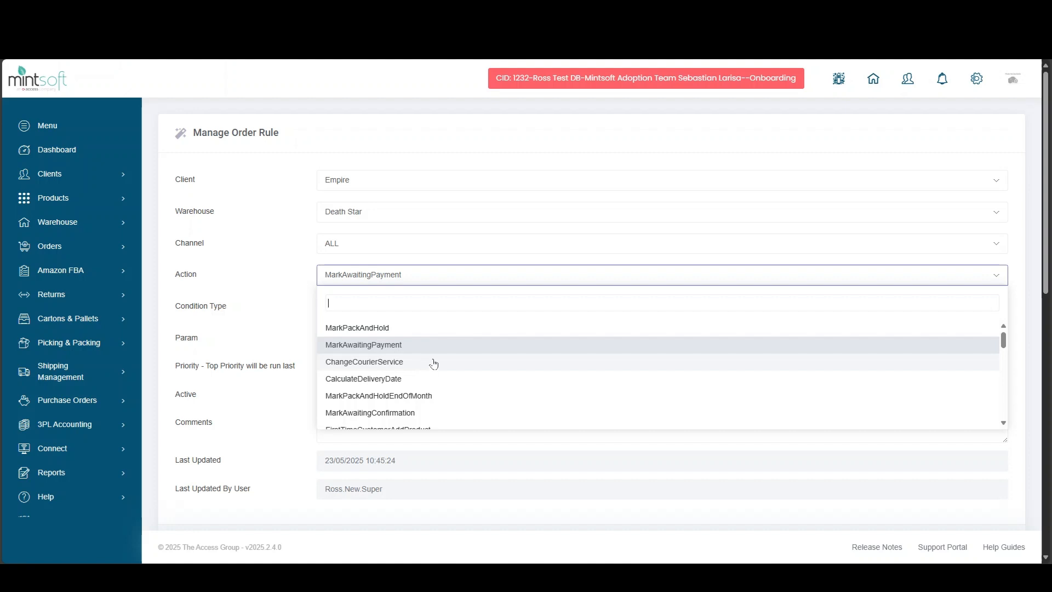
pyautogui.scroll(-1, 432, 364)
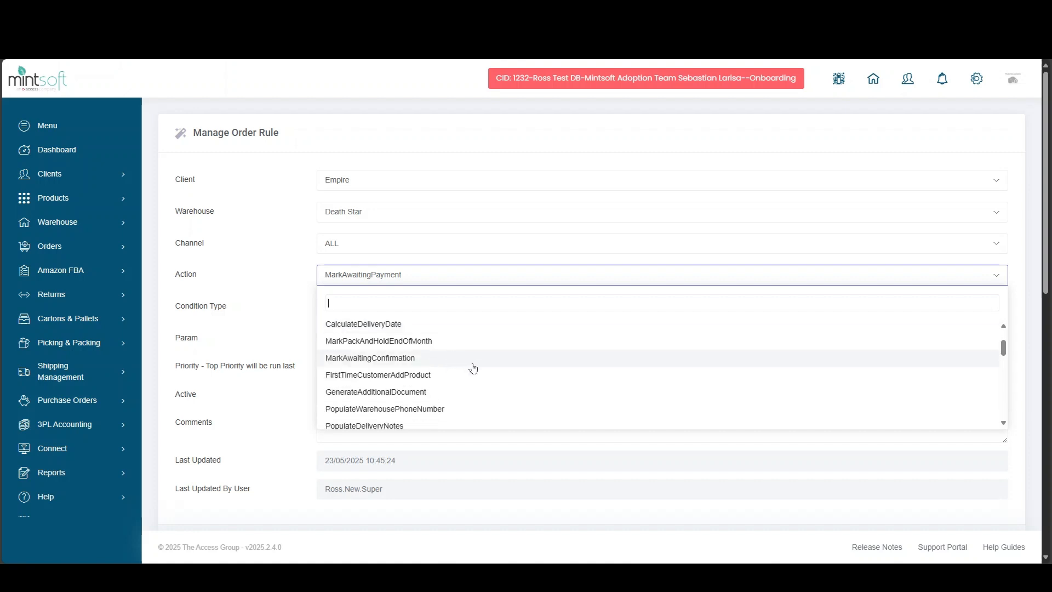
pyautogui.scroll(-2, 471, 366)
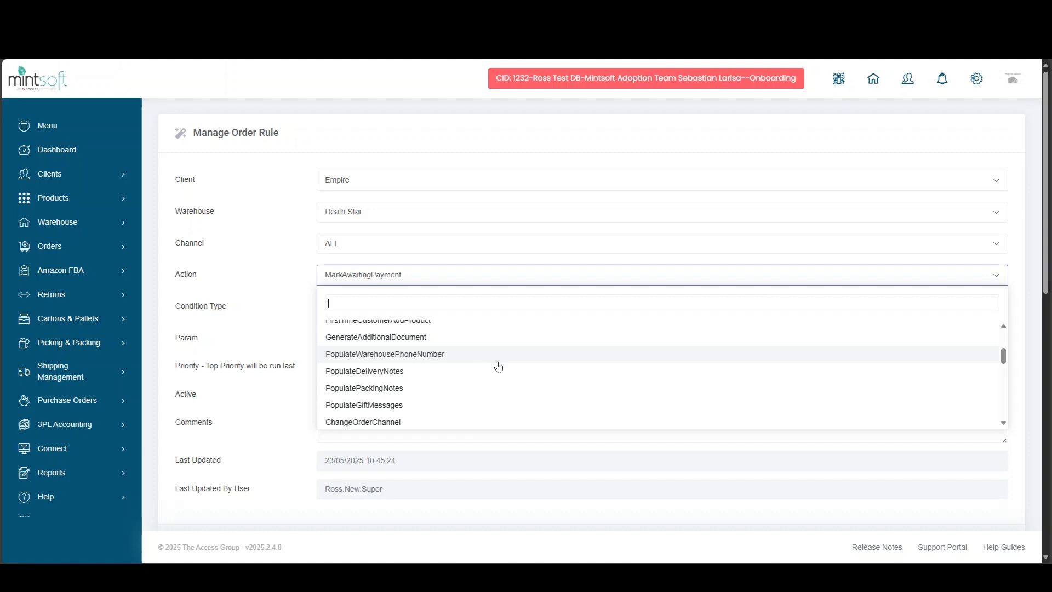
pyautogui.scroll(-1, 490, 364)
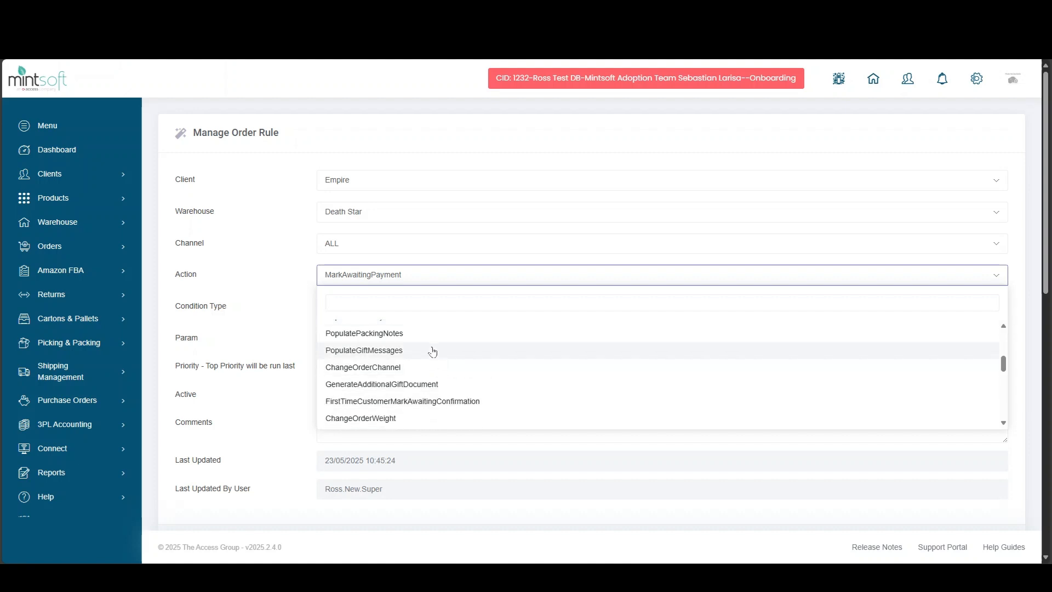
pyautogui.scroll(-2, 354, 392)
pyautogui.scroll(-1, 361, 389)
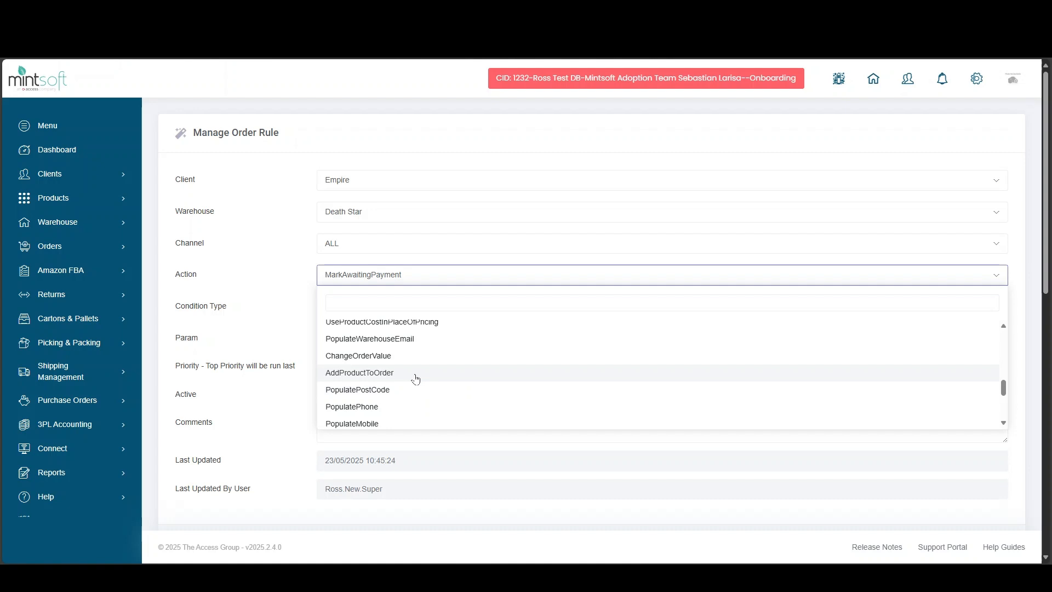
pyautogui.scroll(-5, 416, 377)
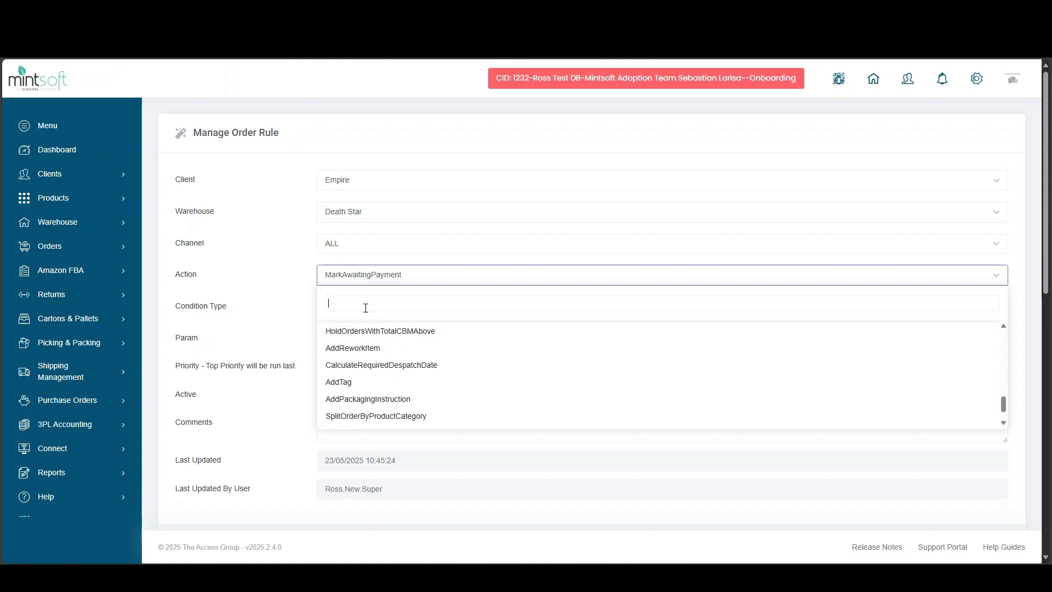
pyautogui.write('tag')
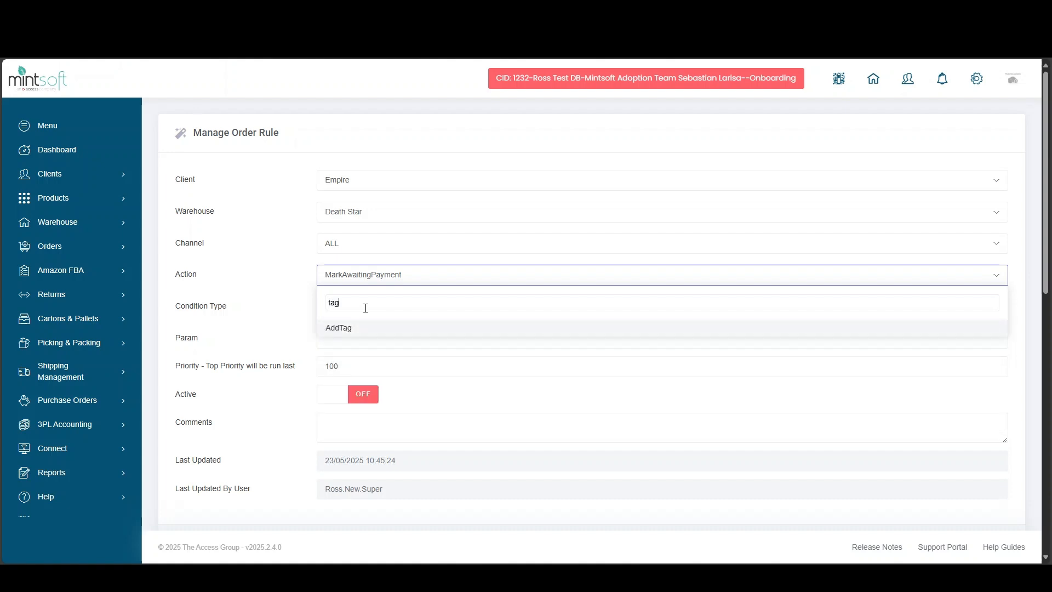
pyautogui.click(340, 330)
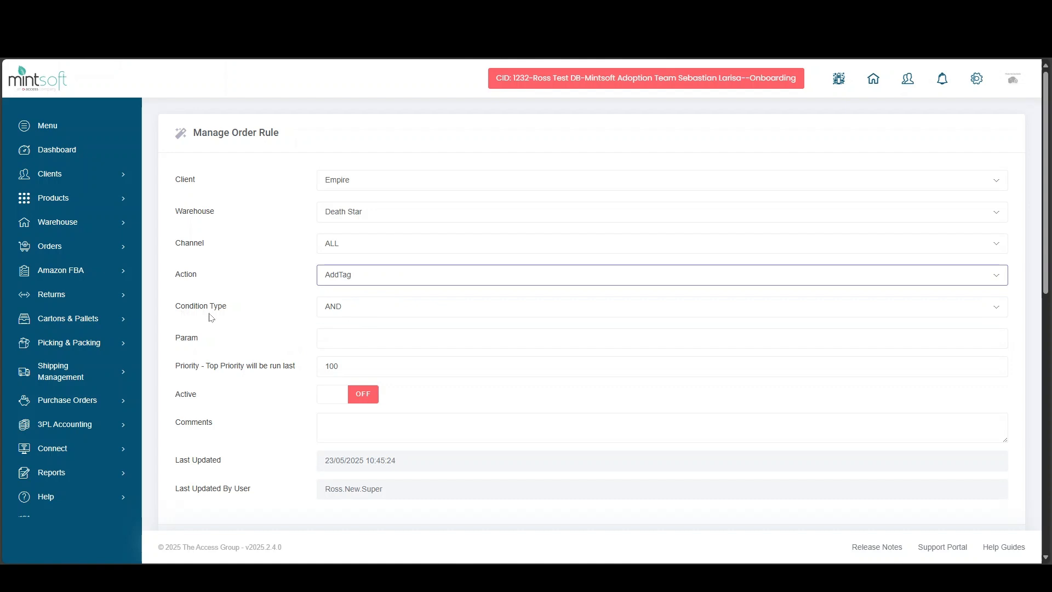
# Step: Set the order rule's condition type to AND and enter Fragile as its param
pyautogui.click(341, 314)
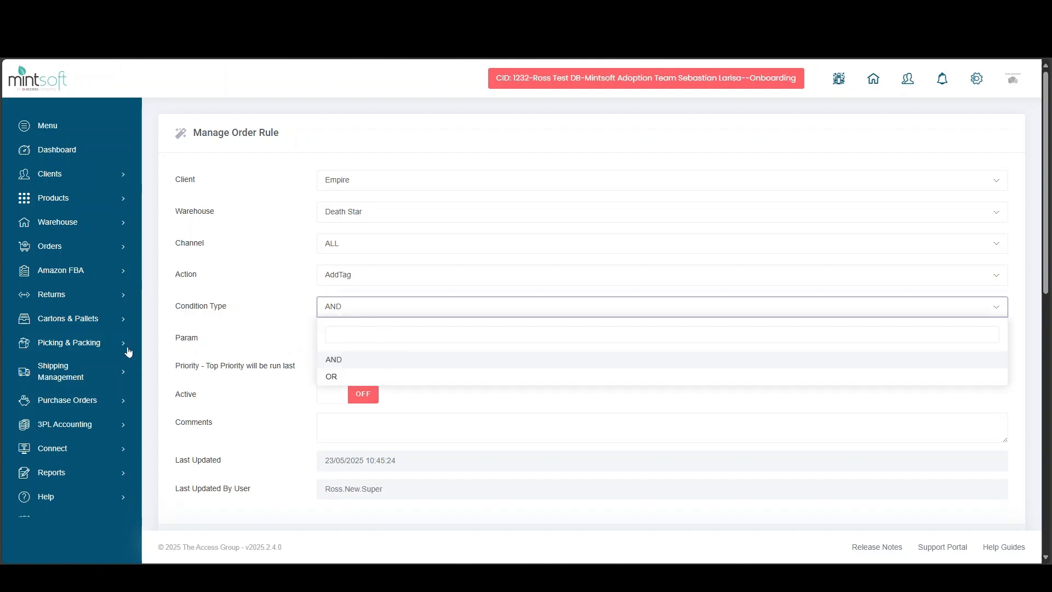
pyautogui.click(345, 363)
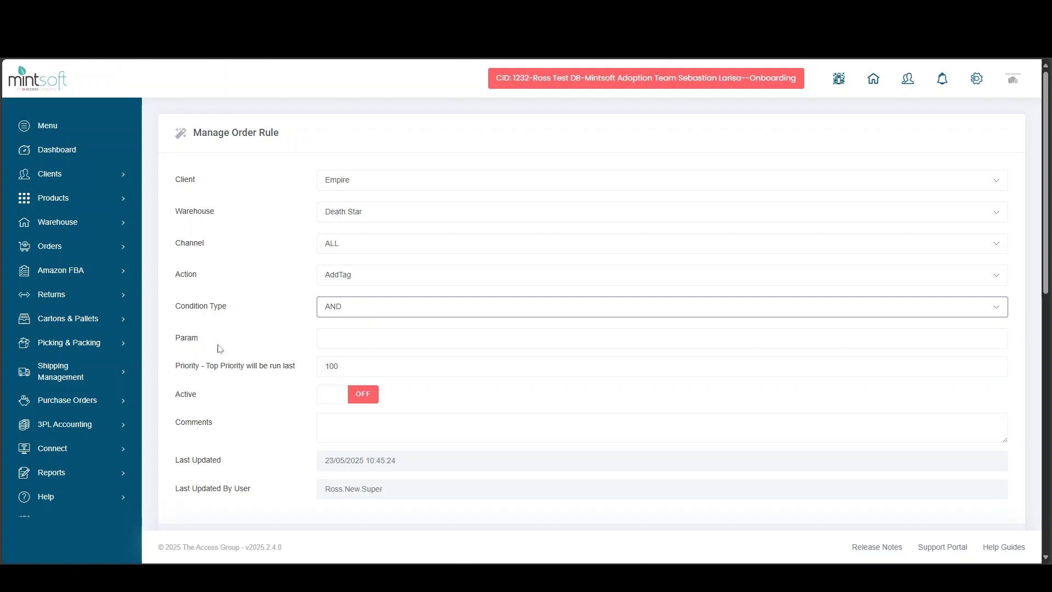
pyautogui.click(340, 337)
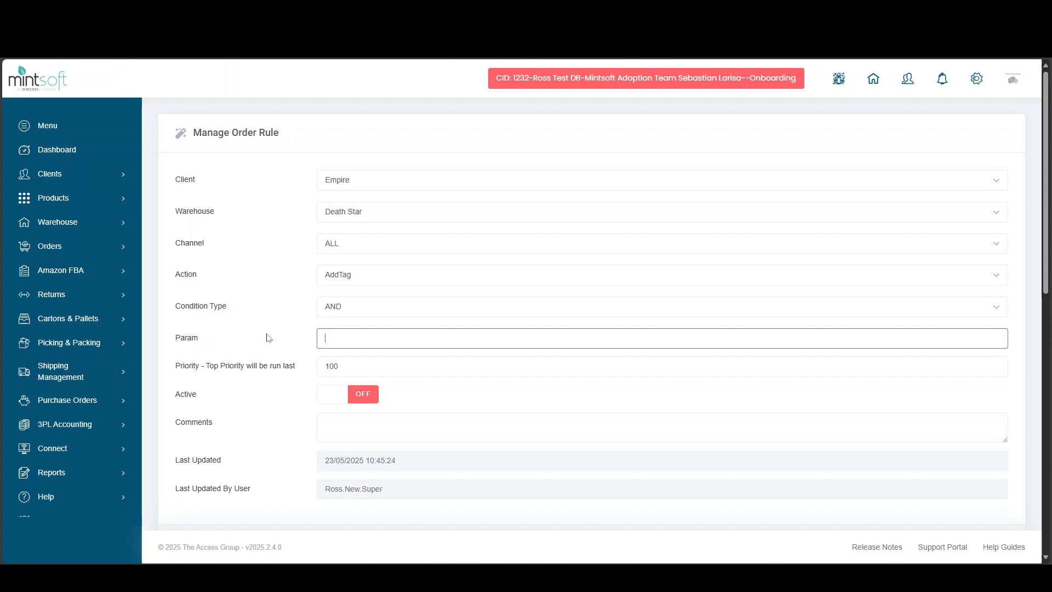
pyautogui.write('ragile')
# Step: Set the order rule's priority to 1 and make the rule active
pyautogui.click(346, 373)
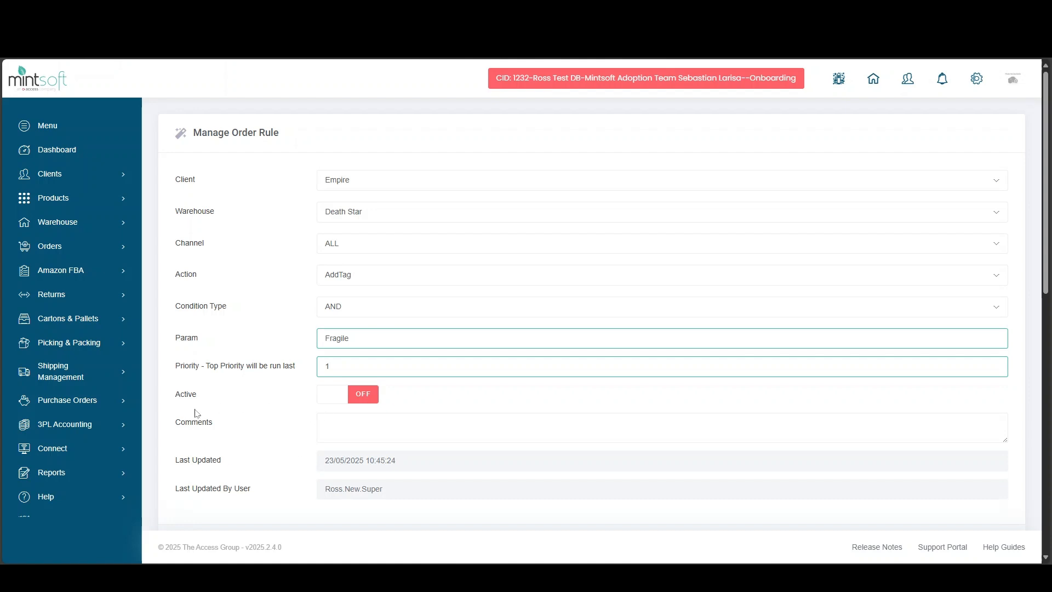
pyautogui.click(363, 402)
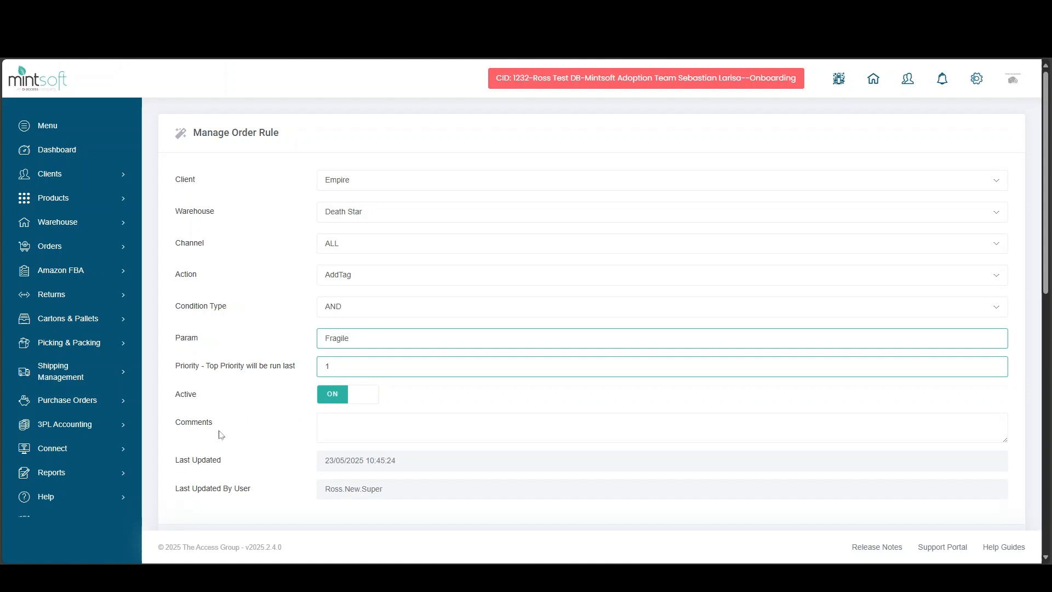
# Step: Add the comment "Fragile order rule tag." to the order rule and save the rule
pyautogui.click(339, 423)
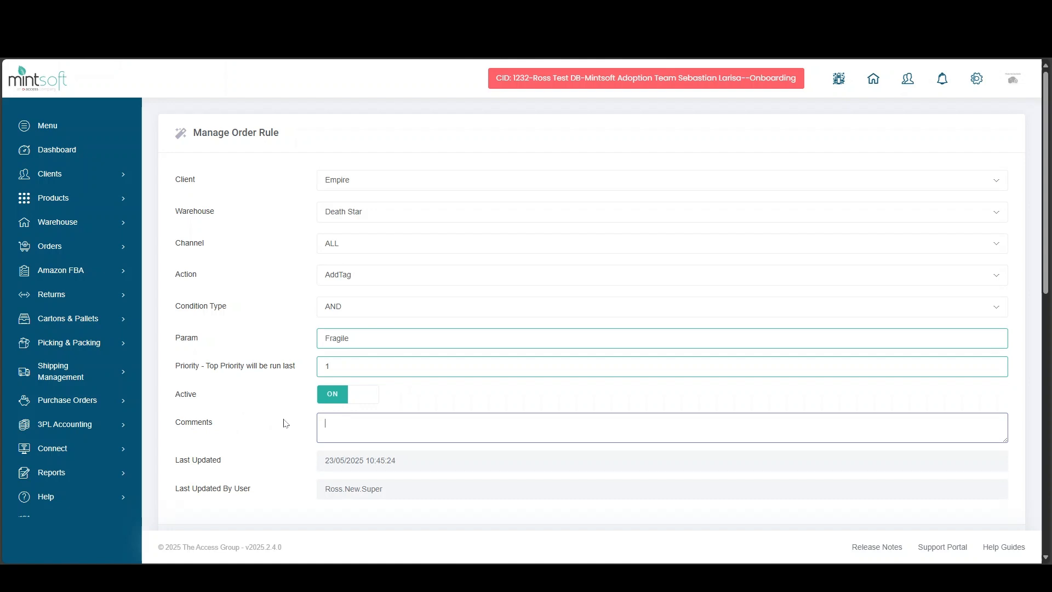
pyautogui.write('Fragile order rule tag.')
pyautogui.scroll(-1, 420, 434)
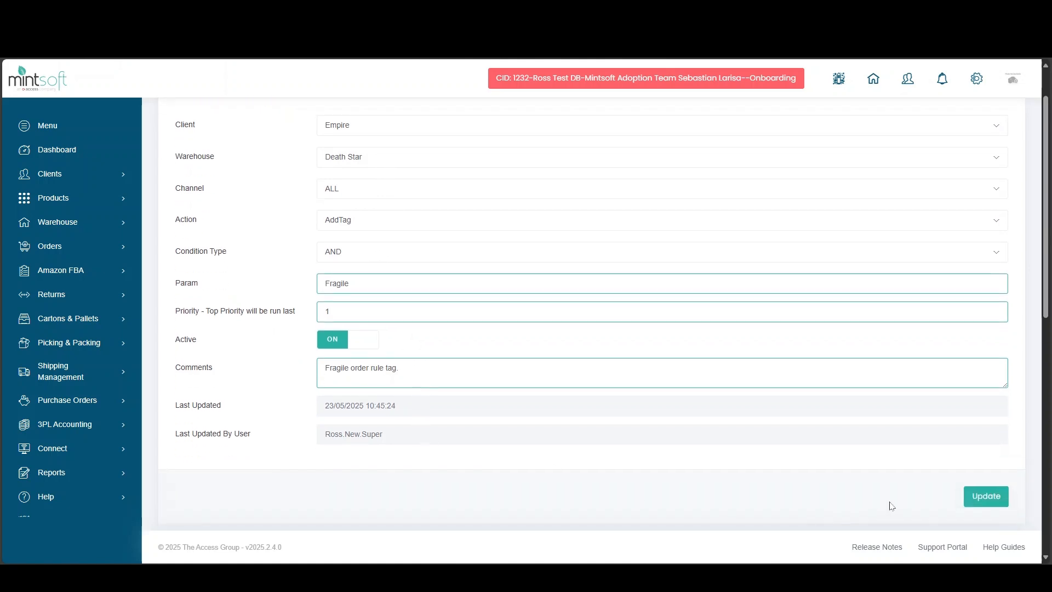
pyautogui.click(986, 497)
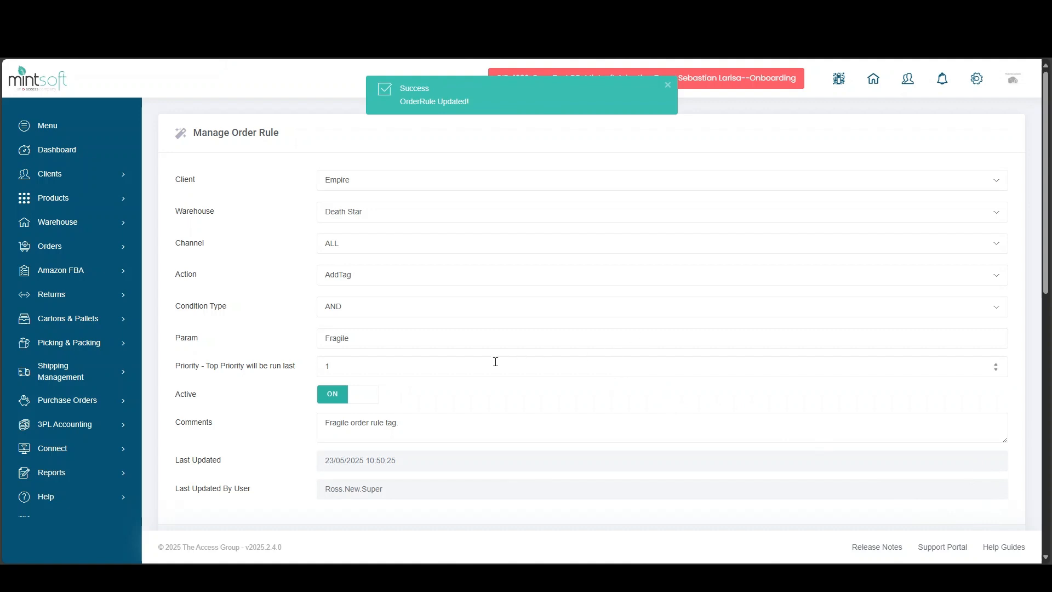
pyautogui.scroll(-2, 496, 362)
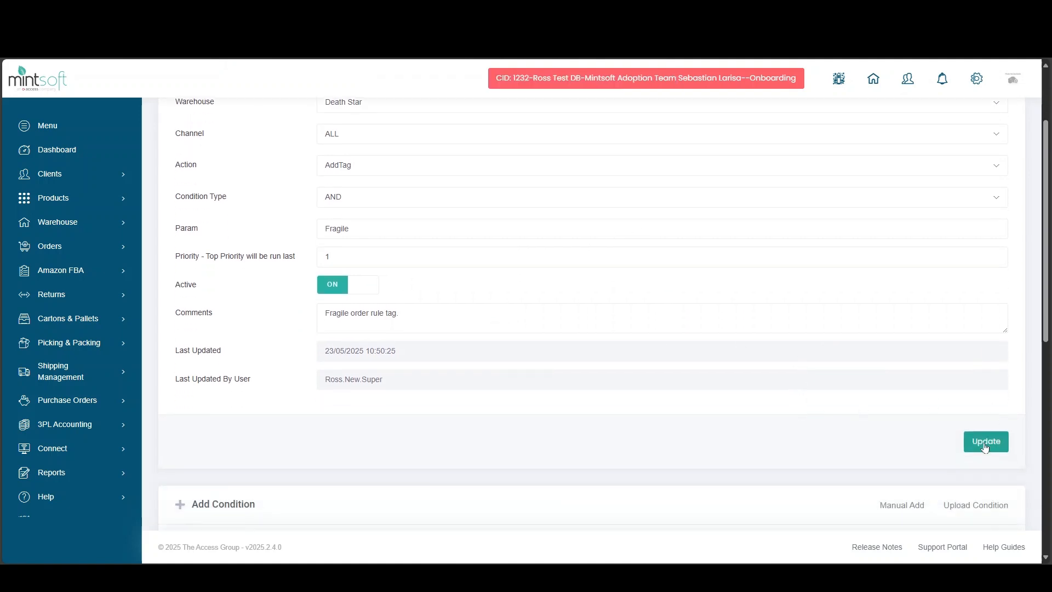
# Step: Review the order rule and its available condition fields, and select OrderItemProductSKUS as the new condition's field
pyautogui.scroll(-3, 712, 386)
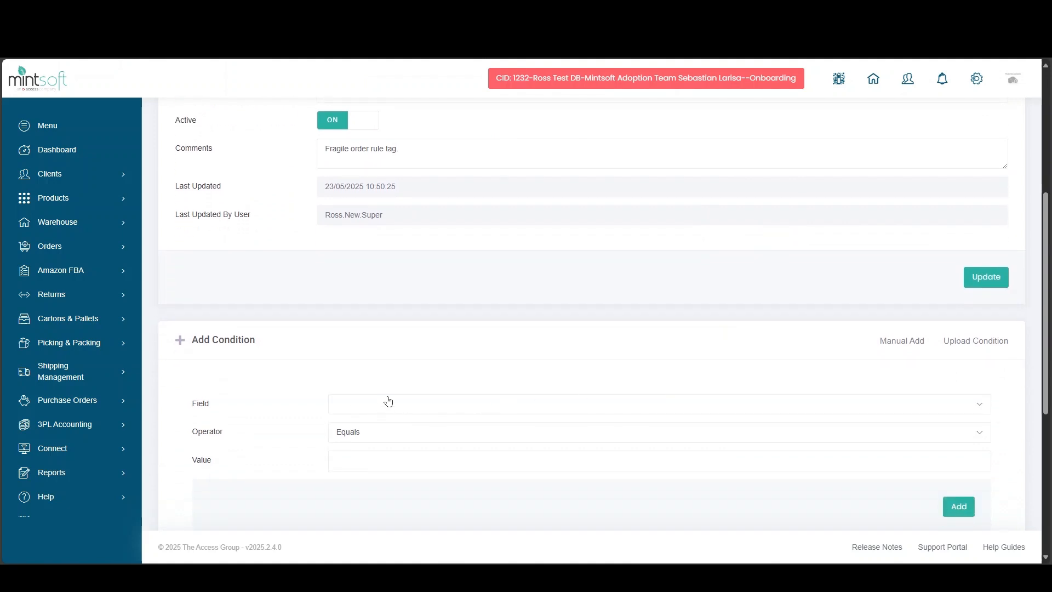
pyautogui.scroll(5, 387, 403)
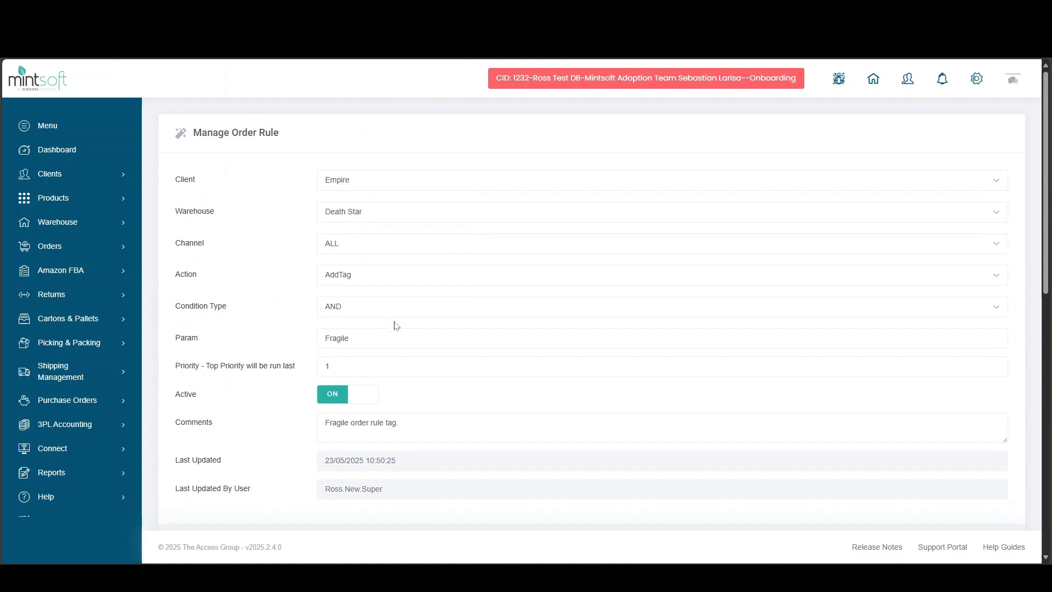
pyautogui.scroll(-1, 419, 324)
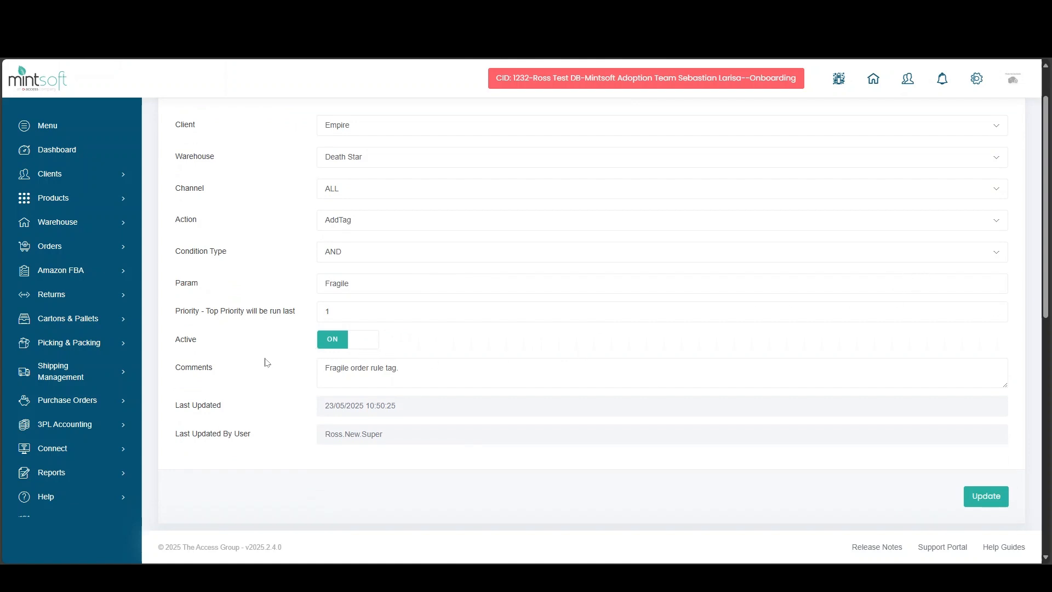
pyautogui.scroll(-4, 274, 359)
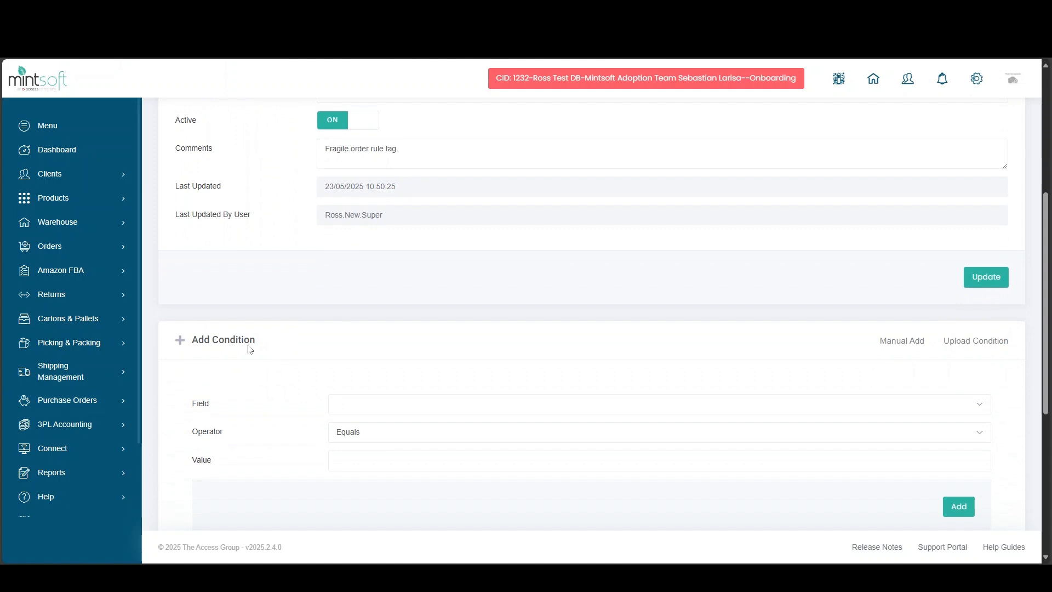
pyautogui.scroll(-1, 406, 364)
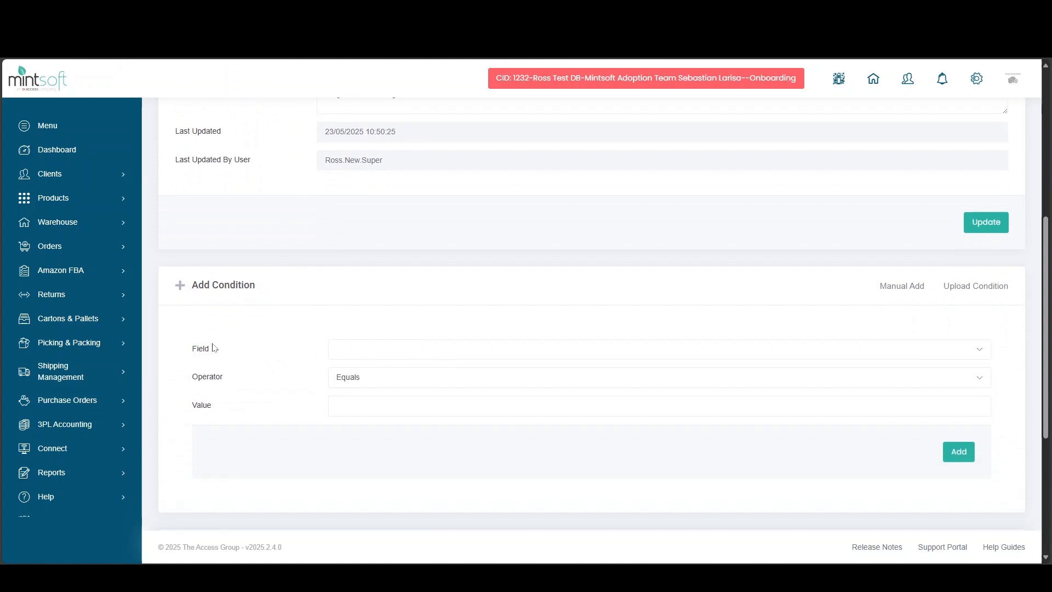
pyautogui.click(364, 358)
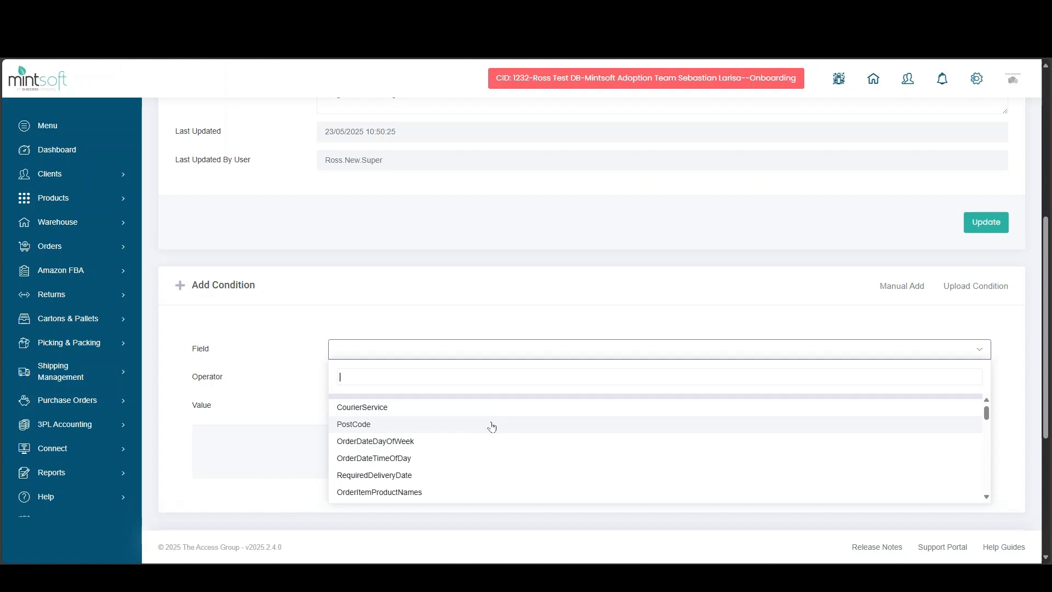
pyautogui.scroll(-1, 461, 424)
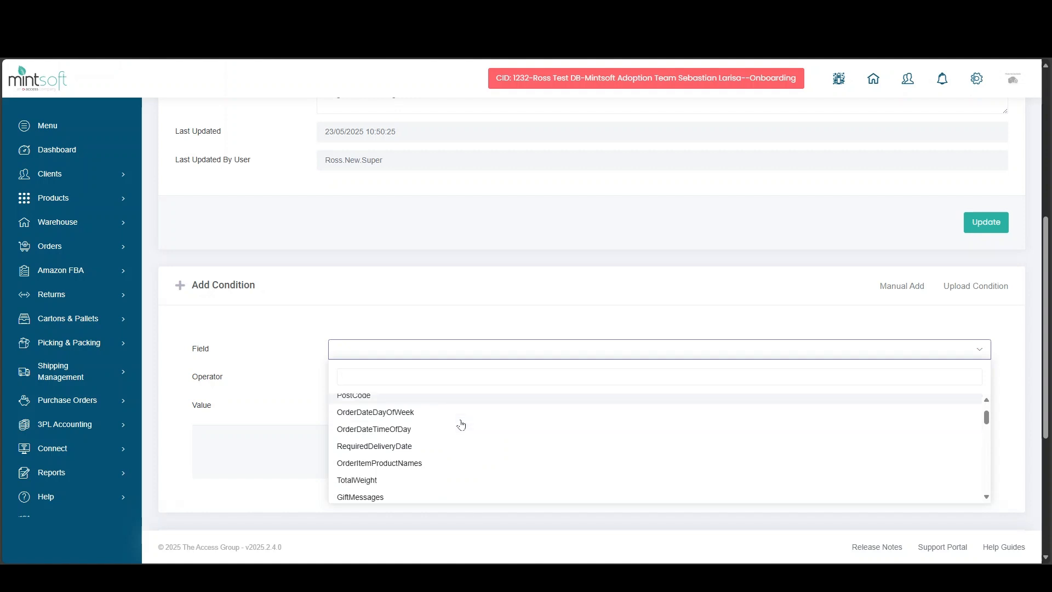
pyautogui.scroll(-2, 462, 424)
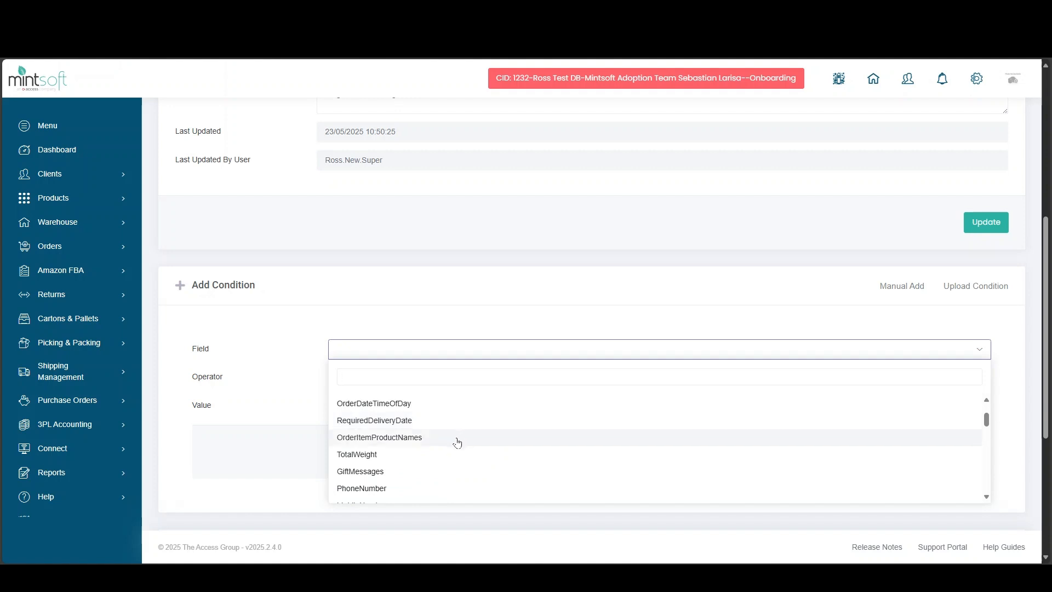
pyautogui.scroll(-3, 457, 442)
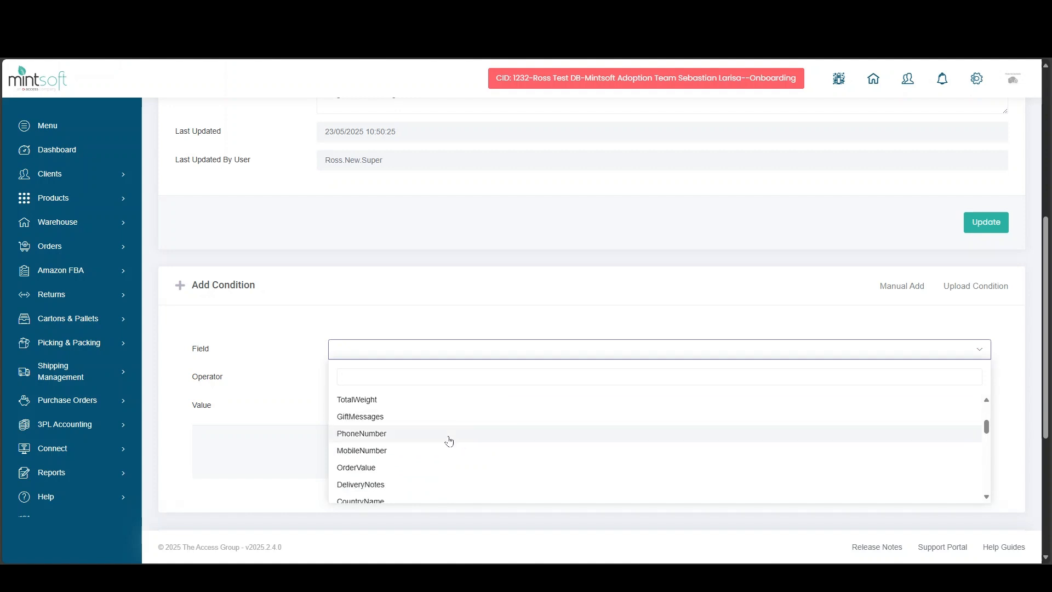
pyautogui.scroll(-3, 448, 455)
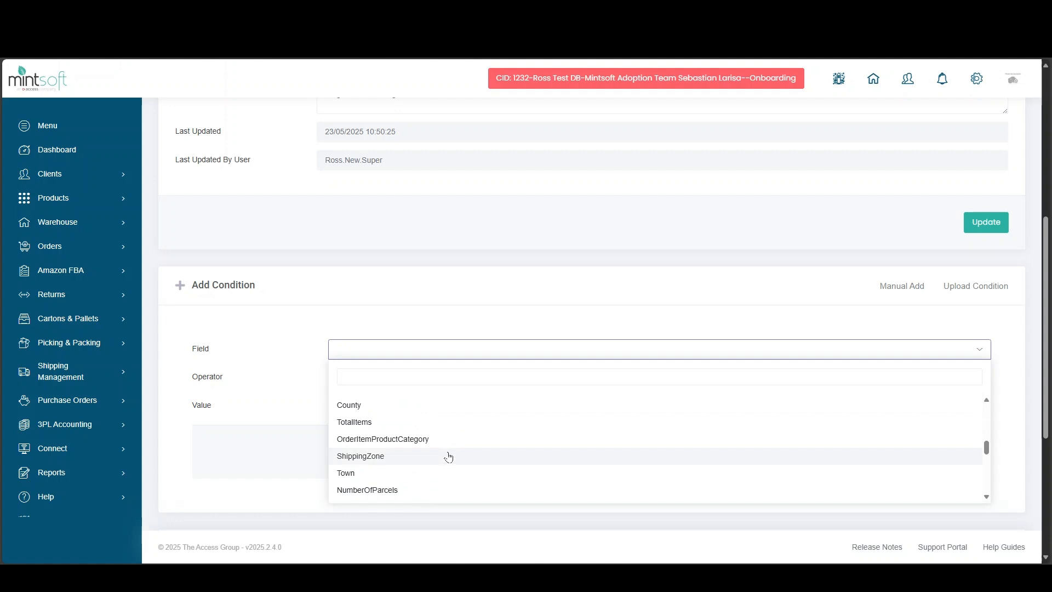
pyautogui.scroll(-3, 448, 457)
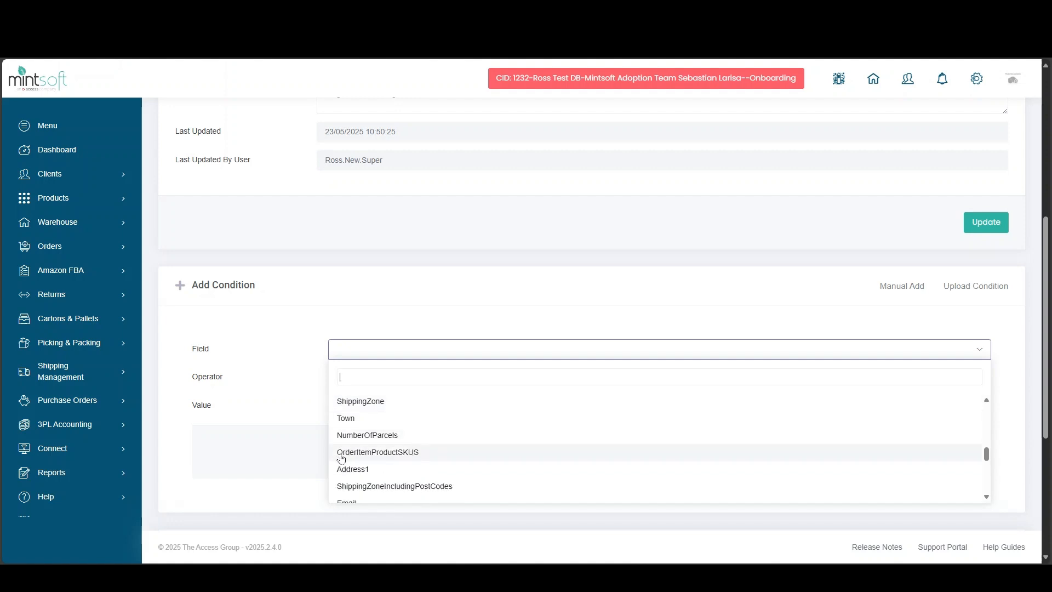
pyautogui.click(400, 455)
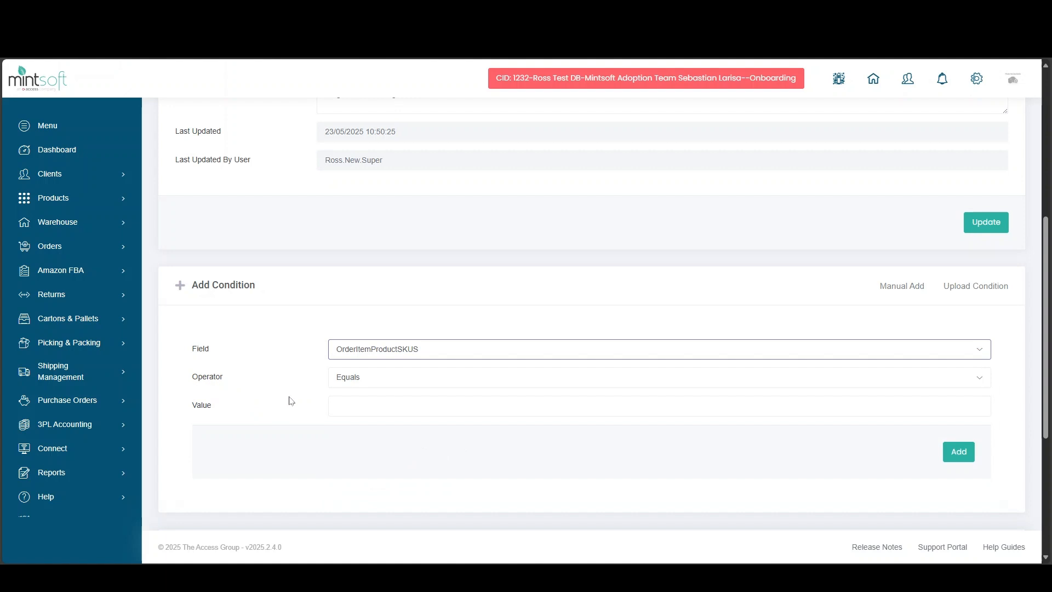
# Step: Look through the available operators and set the new condition's operator to Contains
pyautogui.click(364, 378)
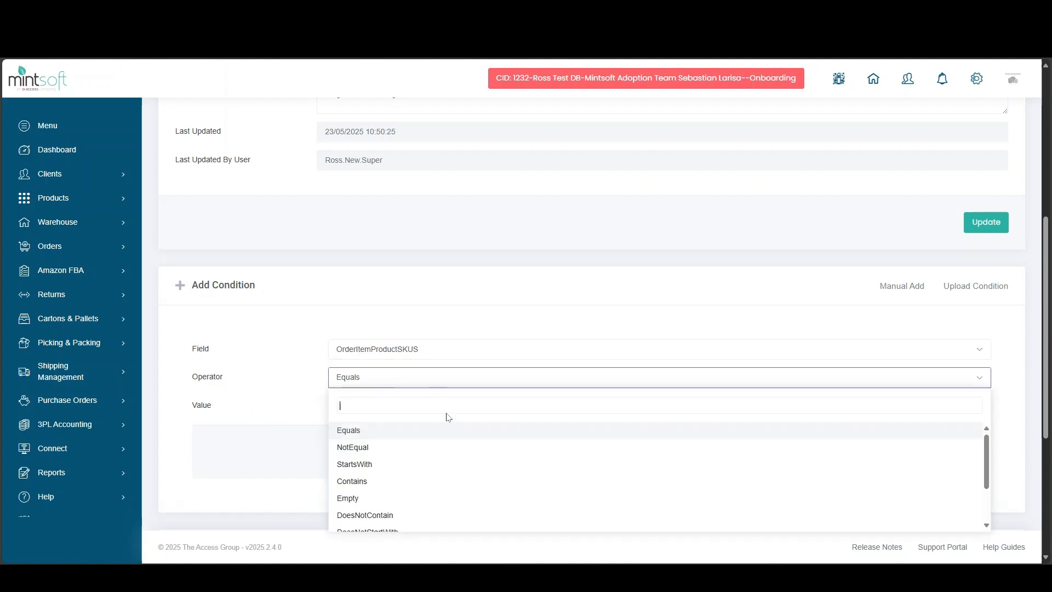
pyautogui.scroll(-1, 301, 377)
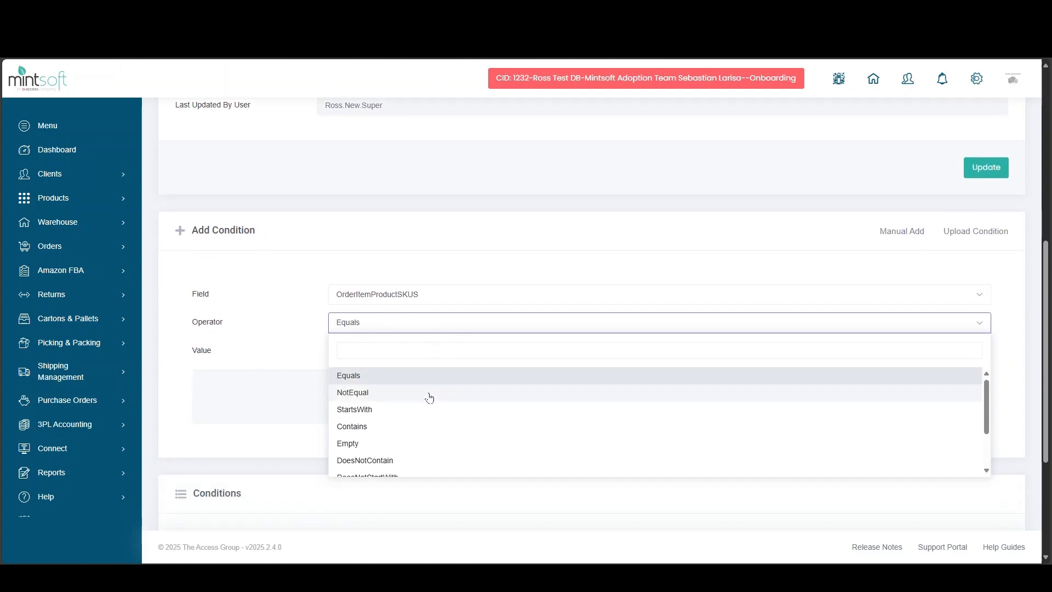
pyautogui.scroll(-1, 434, 408)
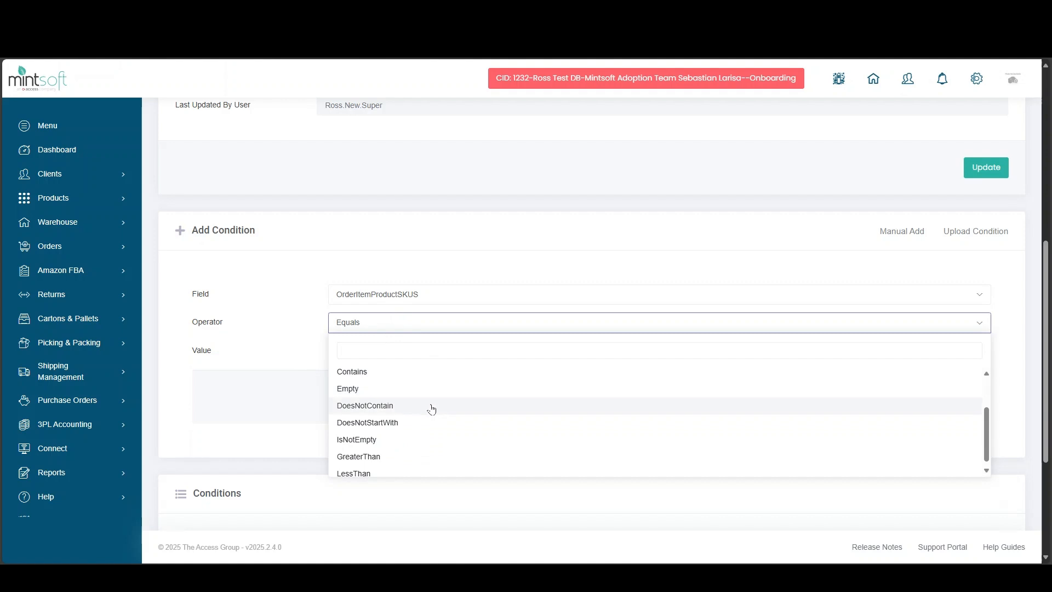
pyautogui.scroll(-1, 428, 418)
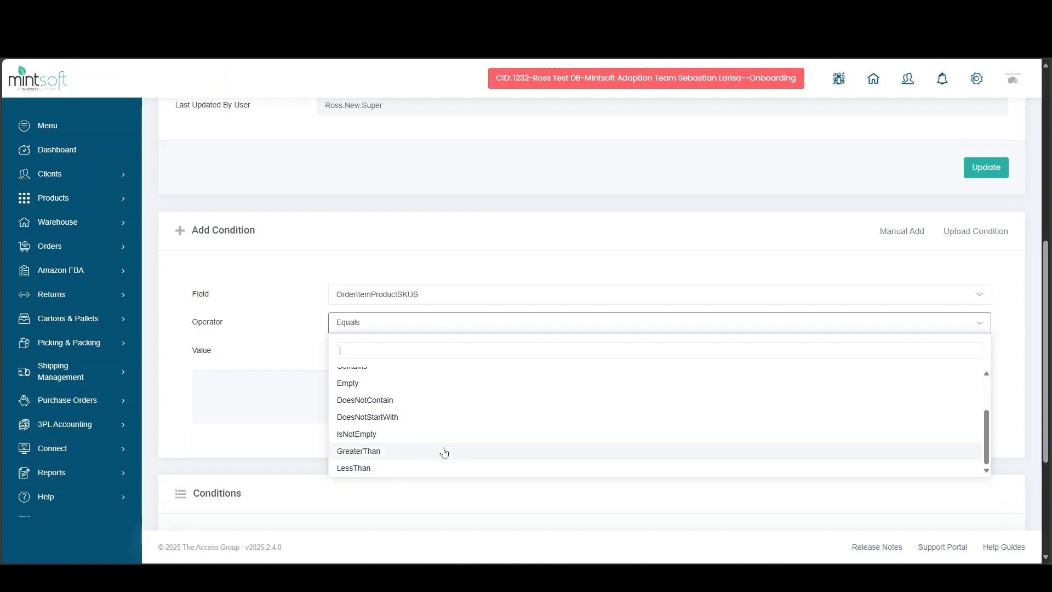
pyautogui.scroll(2, 400, 448)
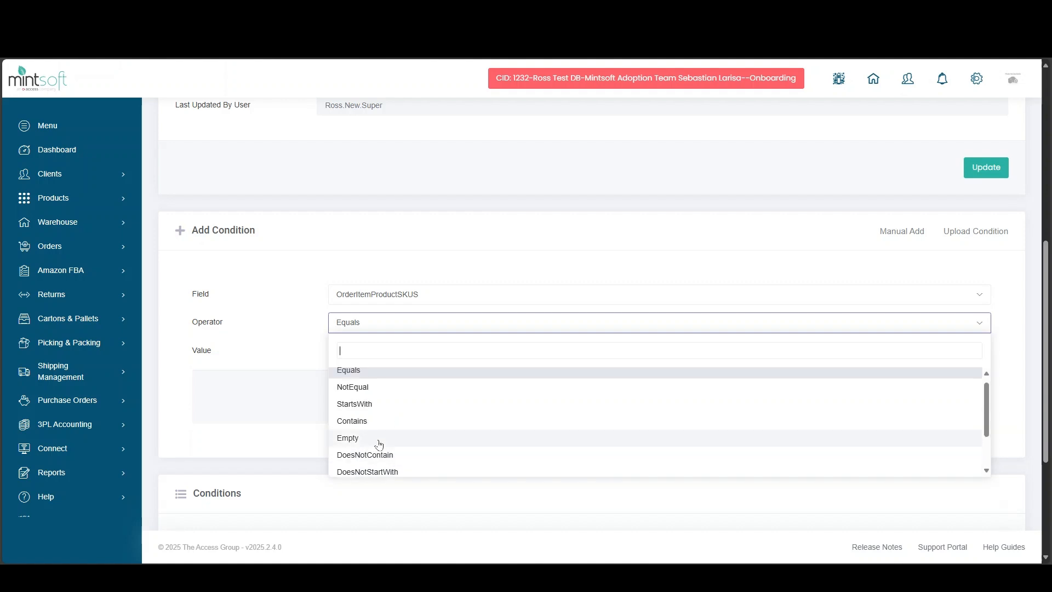
pyautogui.click(366, 422)
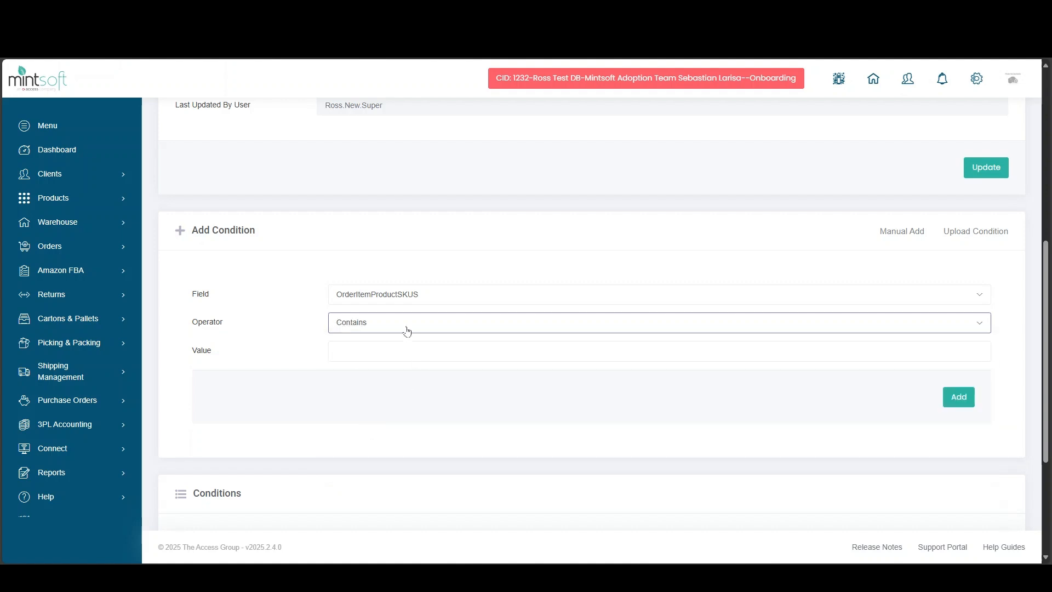
# Step: Enter BB8DRD as the condition's value and add the condition to the order rule
pyautogui.click(364, 344)
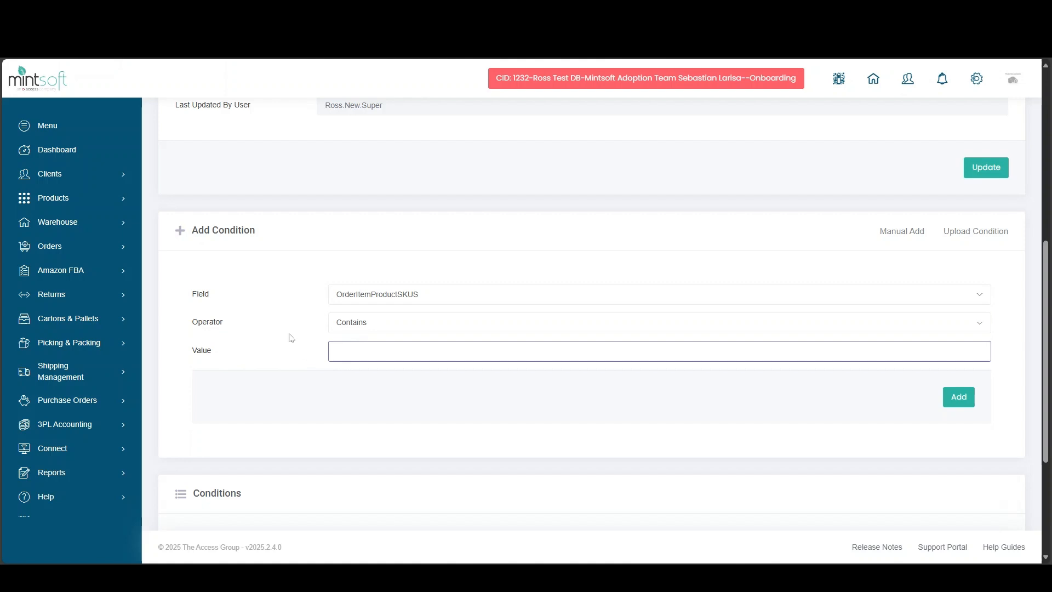
pyautogui.write('DRD')
pyautogui.click(958, 396)
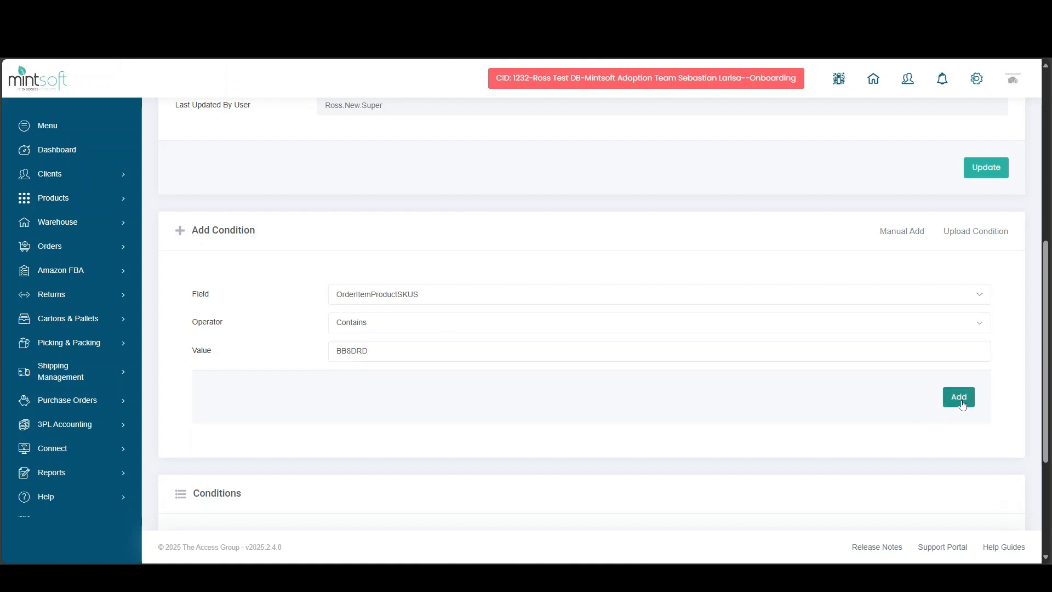
# Step: Add a second condition to the order rule with field OrderItemProductSKUS, operator Contains and value BB9Drd
pyautogui.scroll(-4, 393, 396)
pyautogui.scroll(-5, 413, 383)
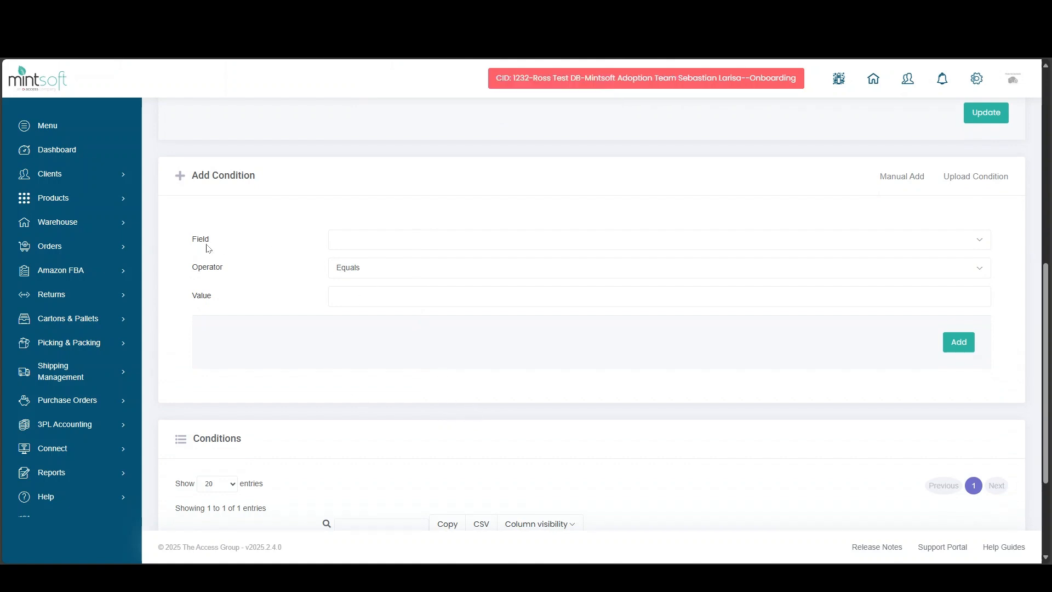
pyautogui.click(393, 239)
pyautogui.write('SKU')
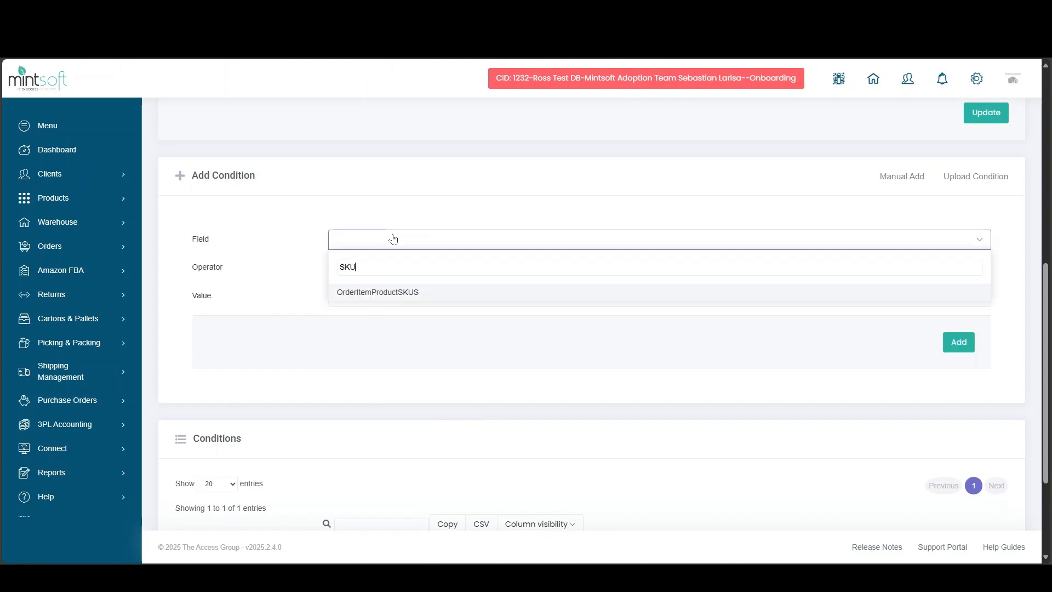
pyautogui.click(406, 292)
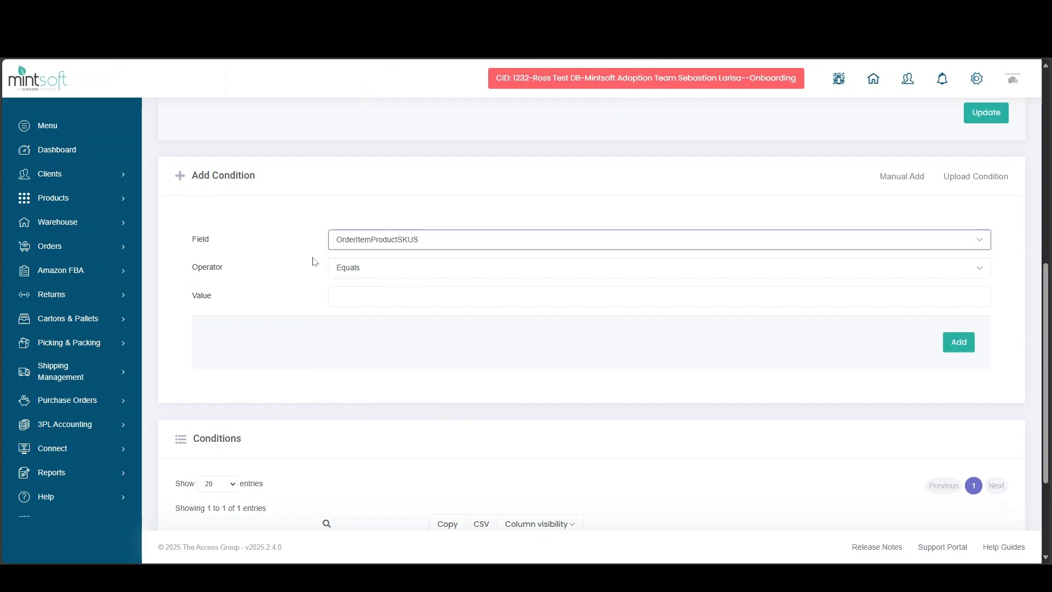
pyautogui.click(356, 271)
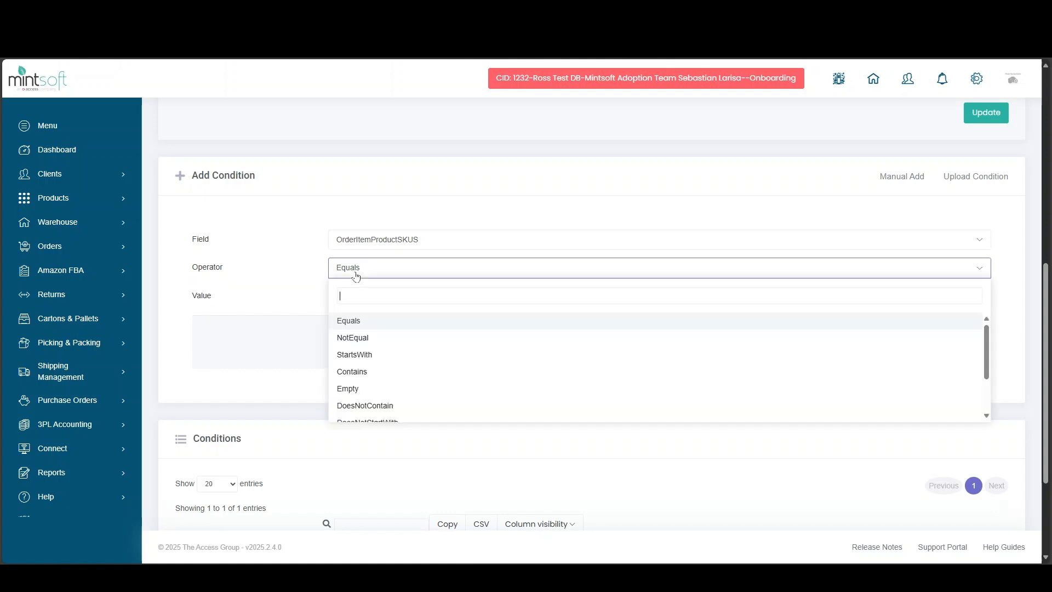
pyautogui.click(358, 371)
pyautogui.click(380, 305)
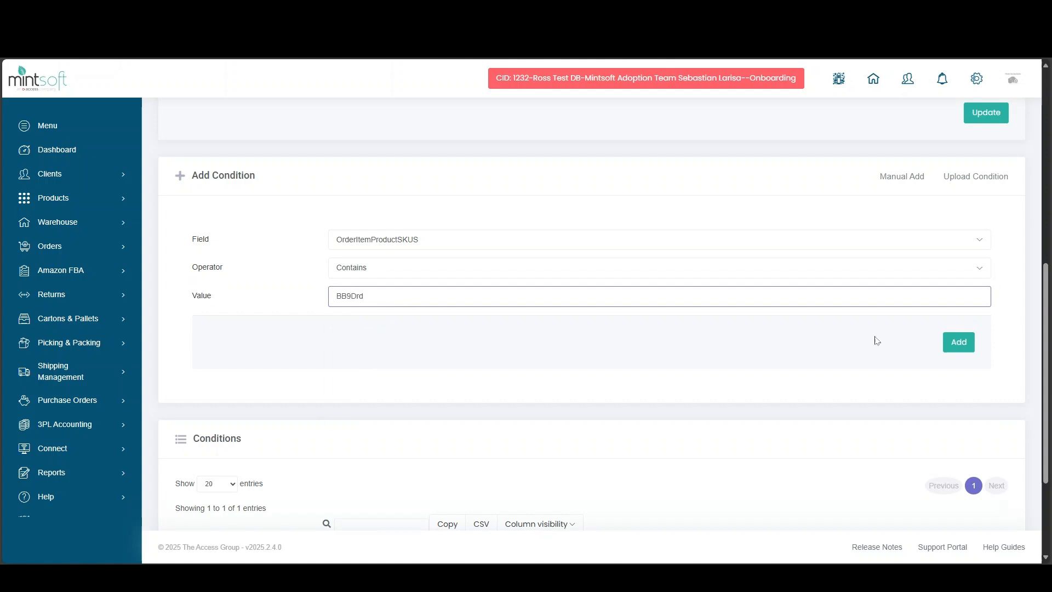
pyautogui.click(960, 343)
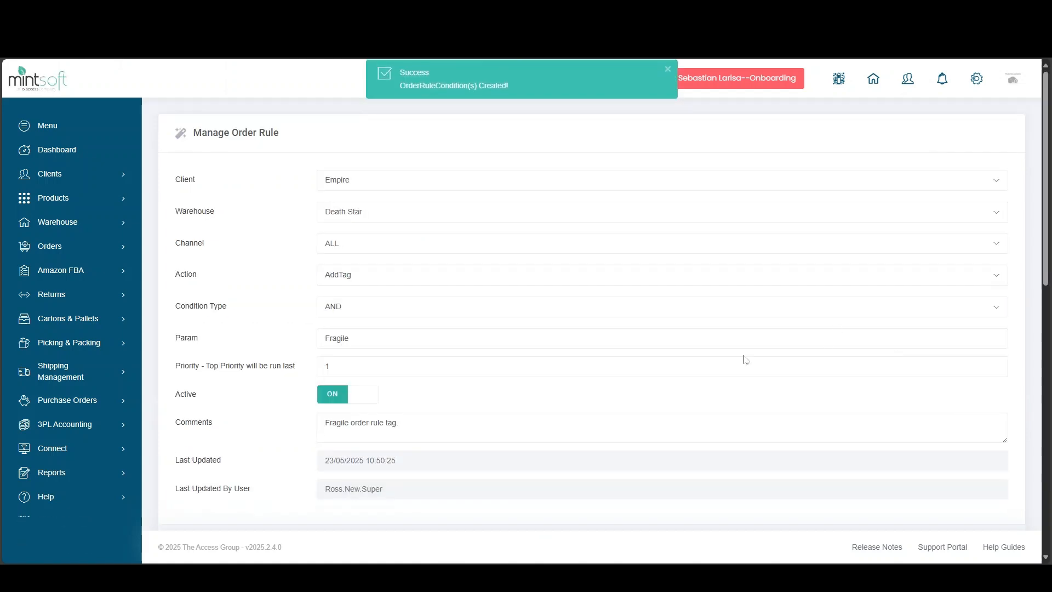
# Step: Check the rule's conditions list, download the template for uploading conditions and open the downloaded CSV in Excel
pyautogui.scroll(-7, 639, 326)
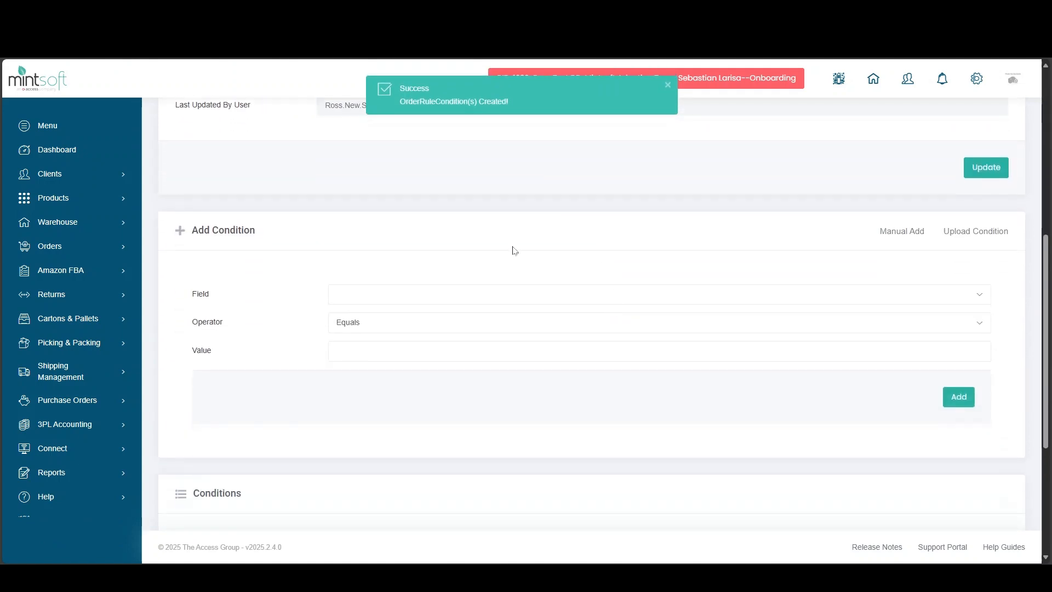
pyautogui.scroll(-4, 518, 257)
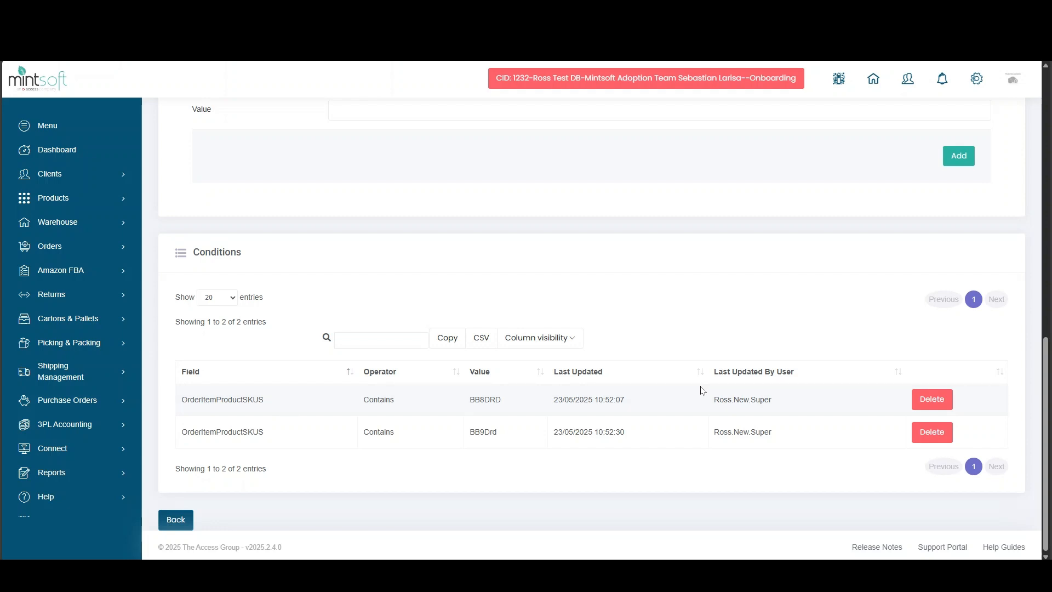
pyautogui.scroll(3, 709, 387)
pyautogui.scroll(1, 759, 373)
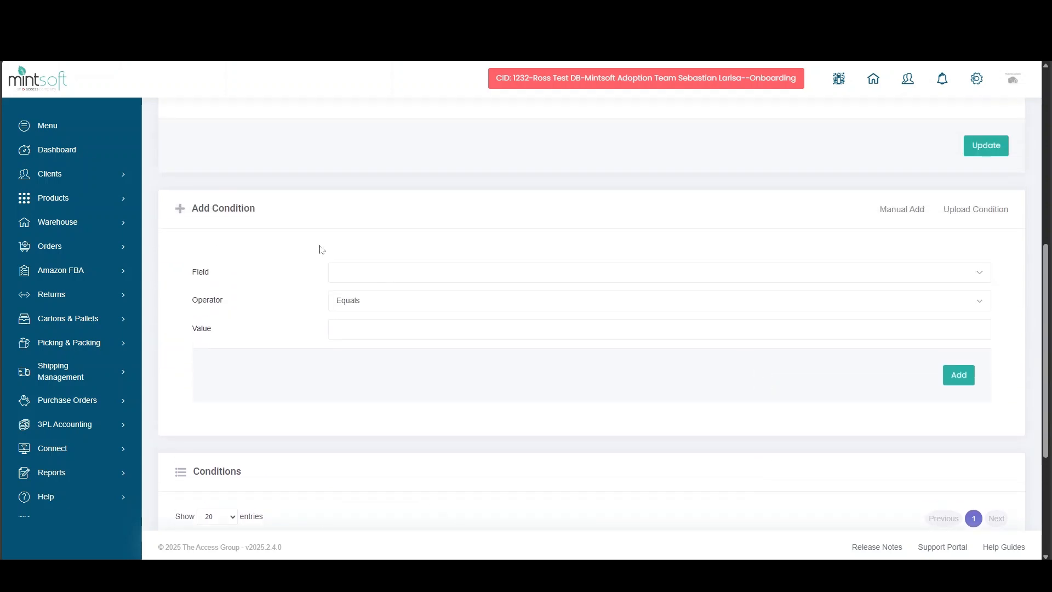
pyautogui.click(979, 221)
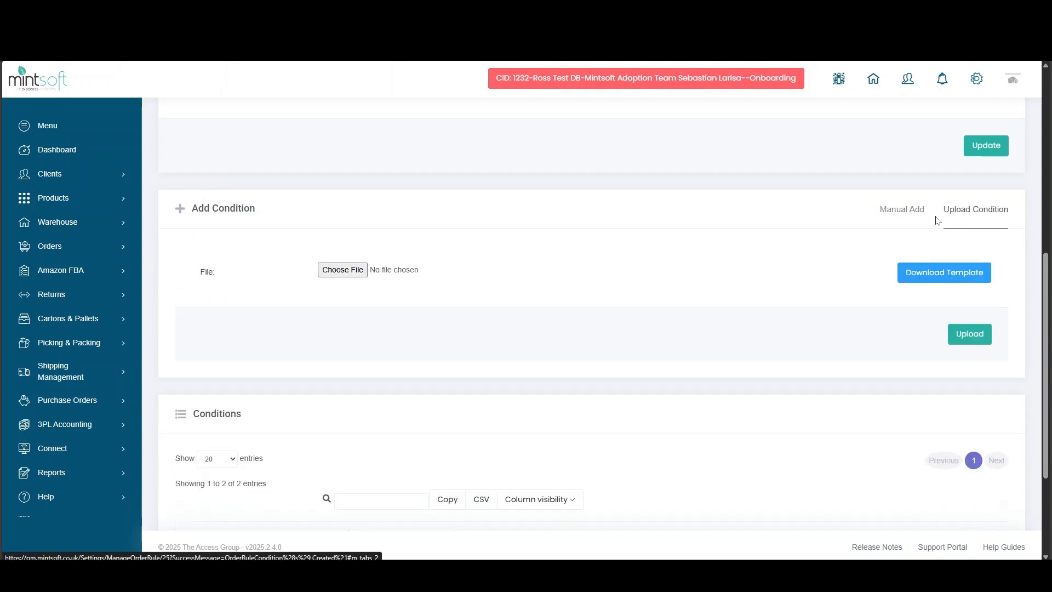
pyautogui.click(920, 276)
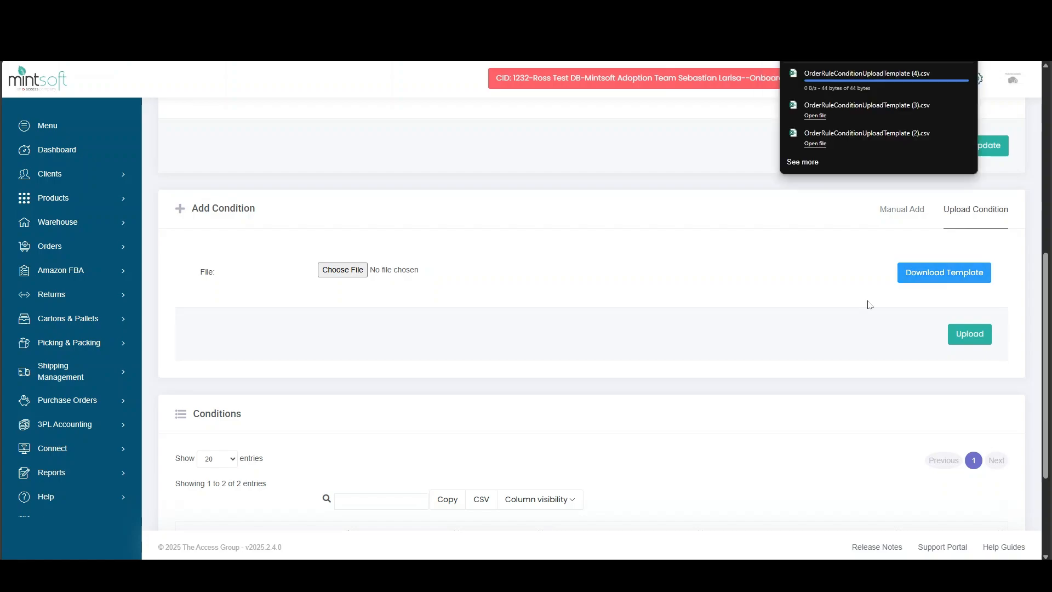
pyautogui.click(852, 82)
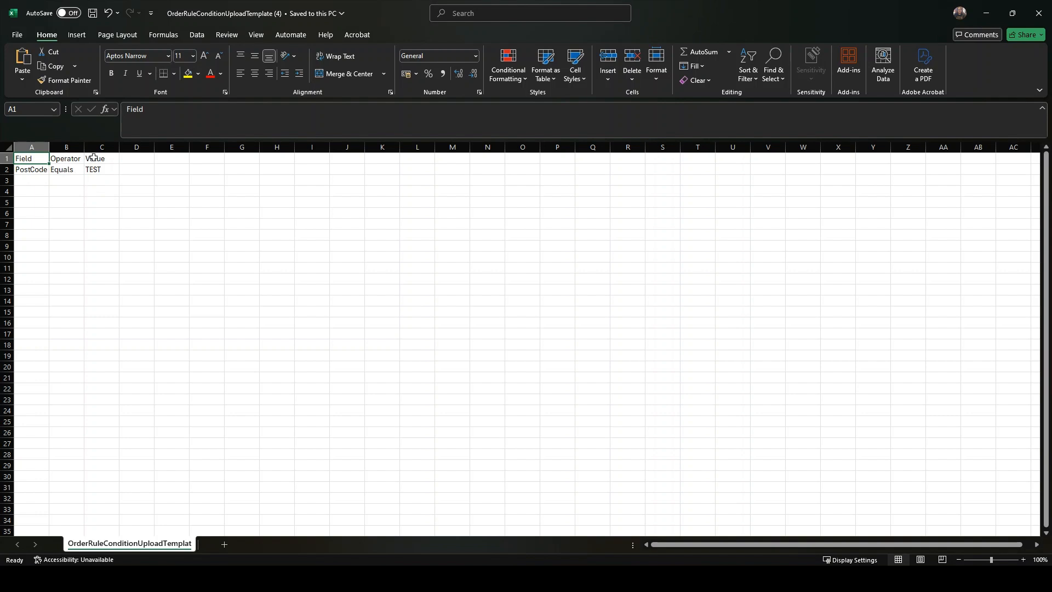
# Step: Replace the sample field name in cell A2 of the template with OrderItemProductSKUS
pyautogui.click(33, 169)
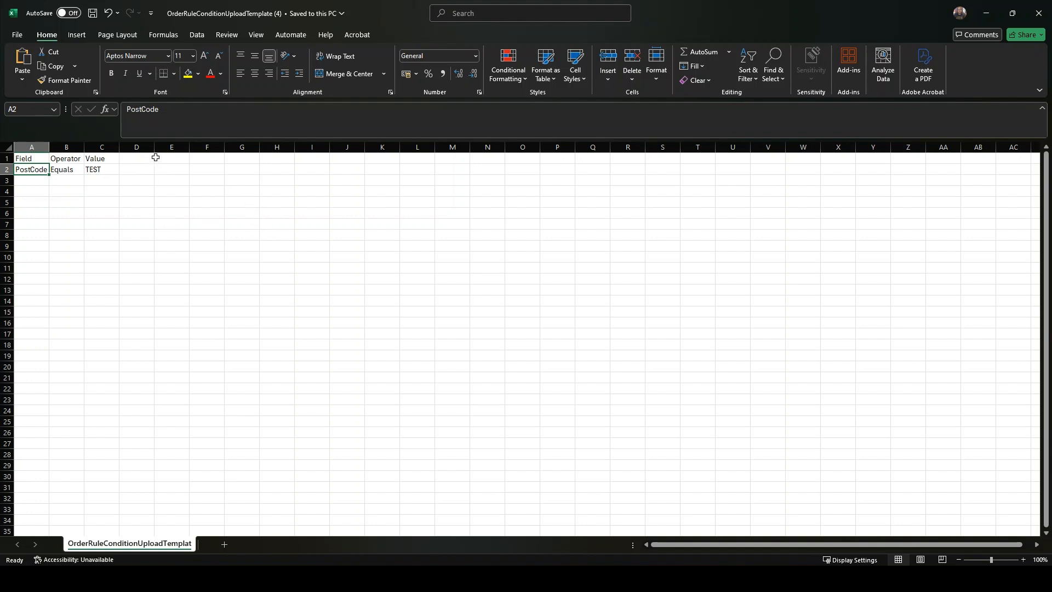
pyautogui.moveTo(159, 109); pyautogui.dragTo(126, 109)
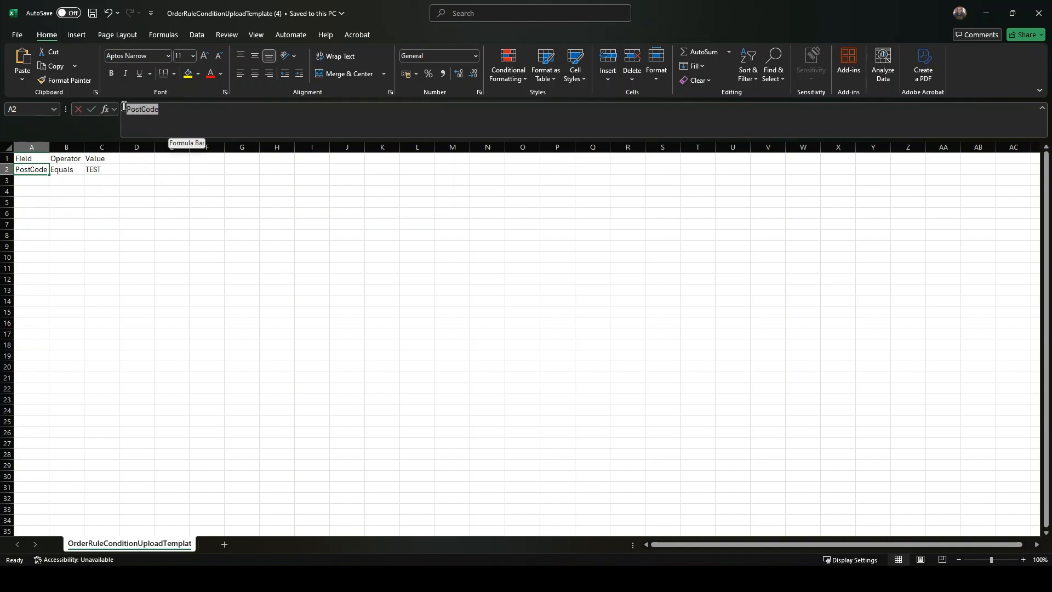
pyautogui.write('OrderItemProductSKUS')
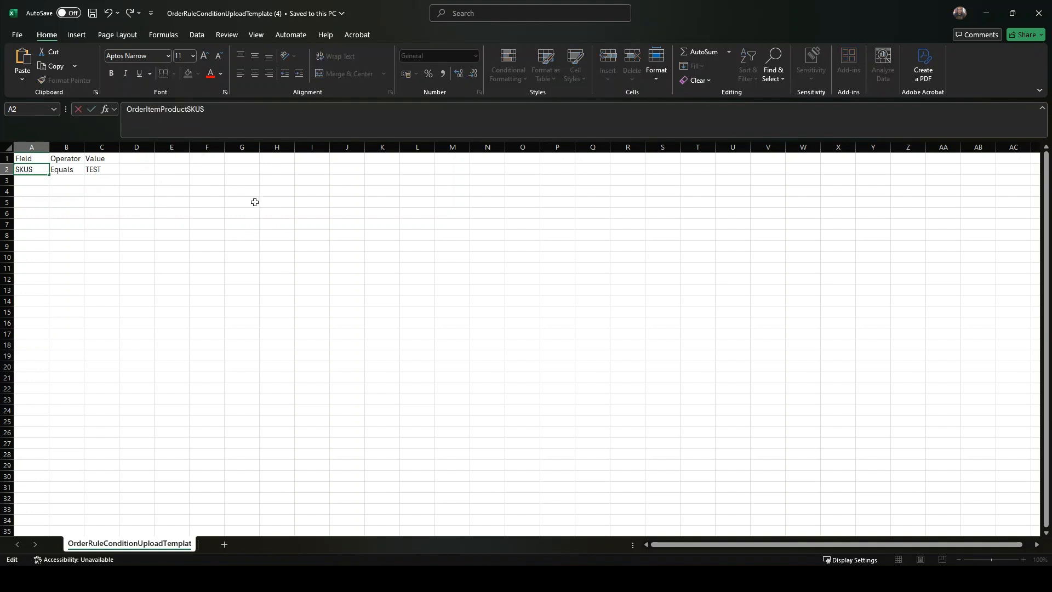
# Step: Set the operator in cell B2 to Contains and the value in cell C2 to BB8DRD
pyautogui.click(70, 171)
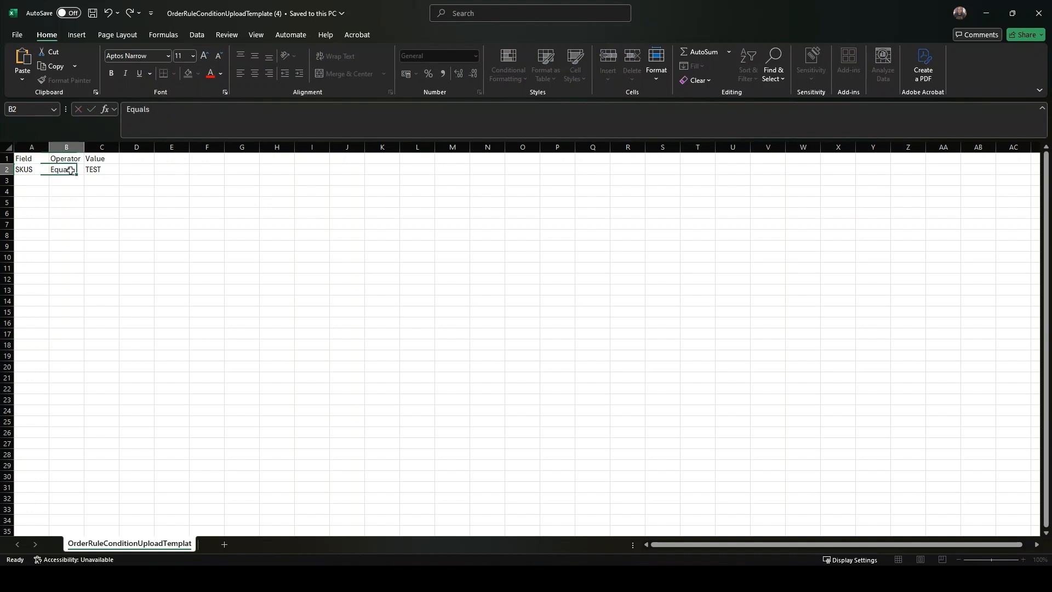
pyautogui.write('Co')
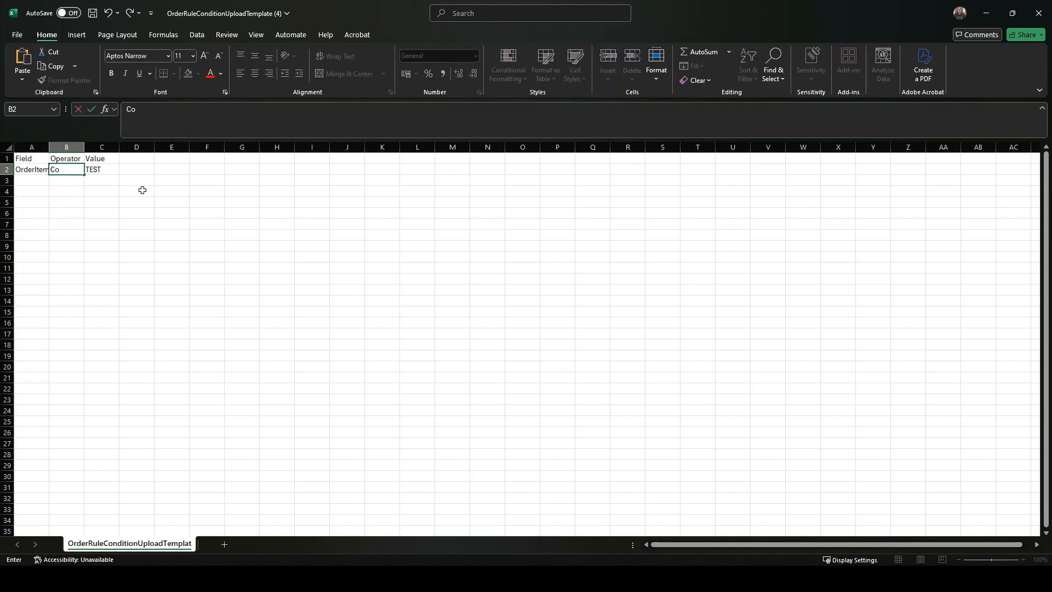
pyautogui.write('ntains')
pyautogui.press('Tab')
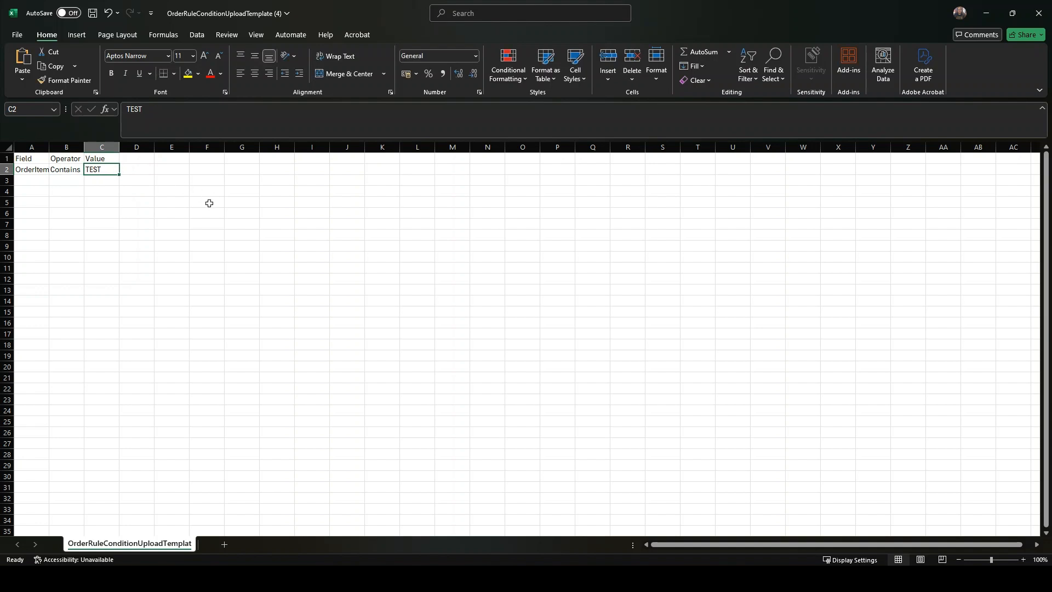
pyautogui.write('BB8')
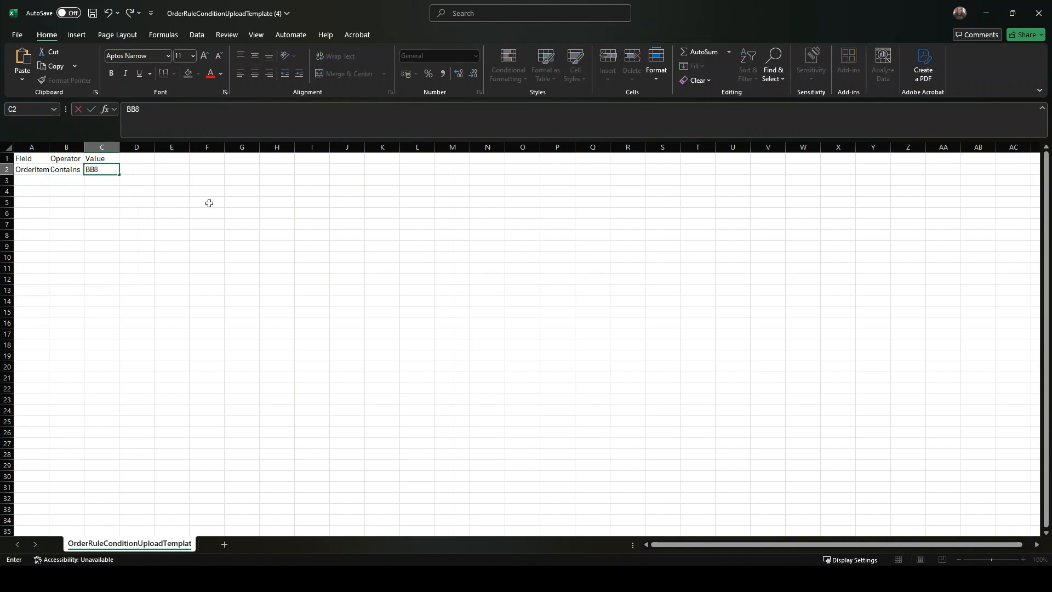
pyautogui.write('DRD')
# Step: Fill the field name and Contains operator from row 2 down to row 8, and minimise the template workbook
pyautogui.moveTo(40, 170); pyautogui.dragTo(85, 237)
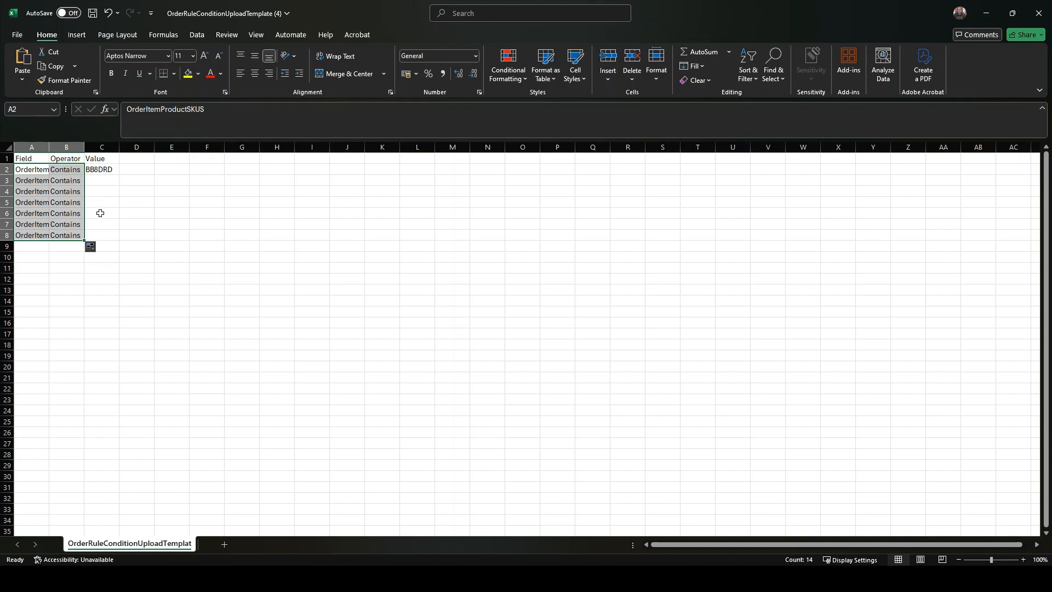
pyautogui.click(296, 268)
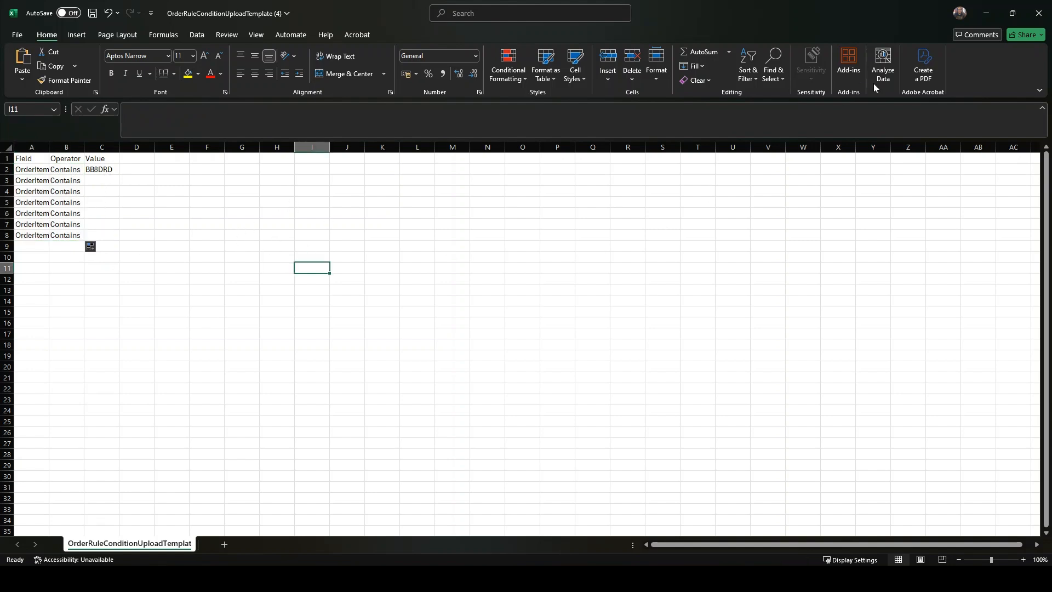
pyautogui.click(989, 16)
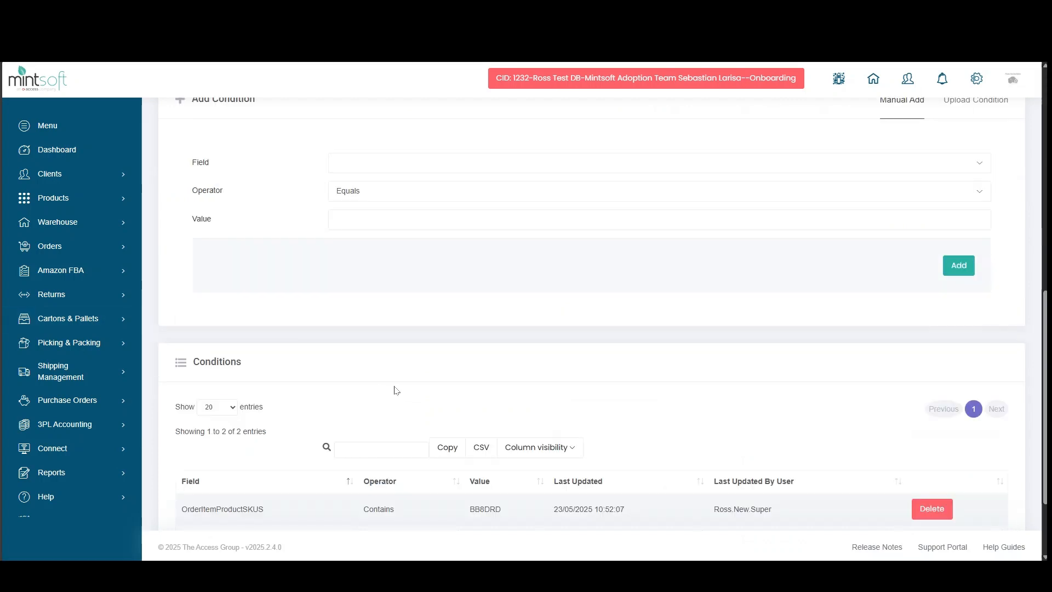
# Step: Start a new order for the Empire client from the Death Star warehouse
pyautogui.scroll(7, 320, 473)
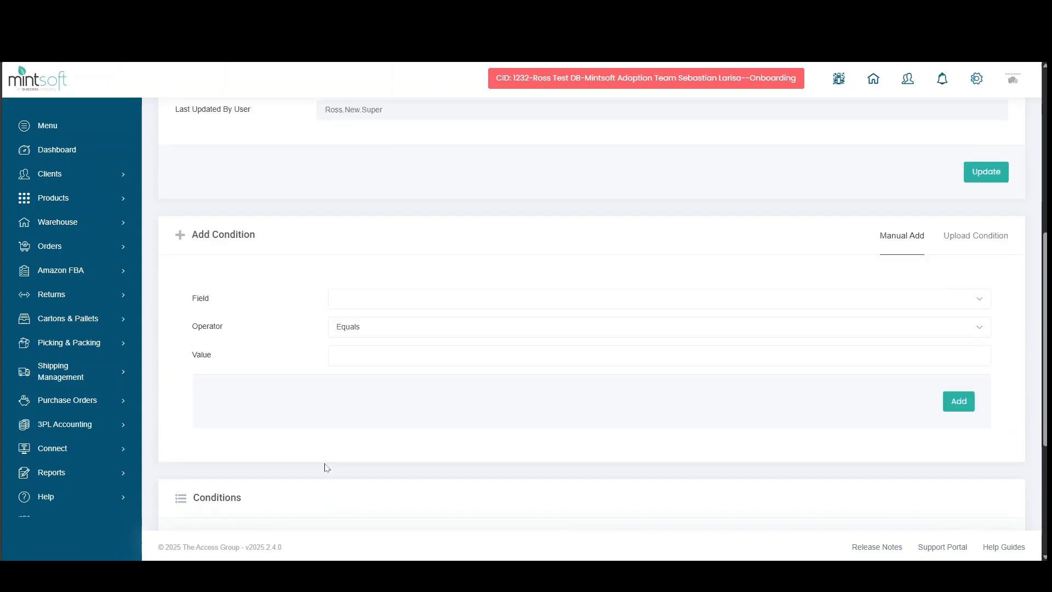
pyautogui.scroll(2, 317, 356)
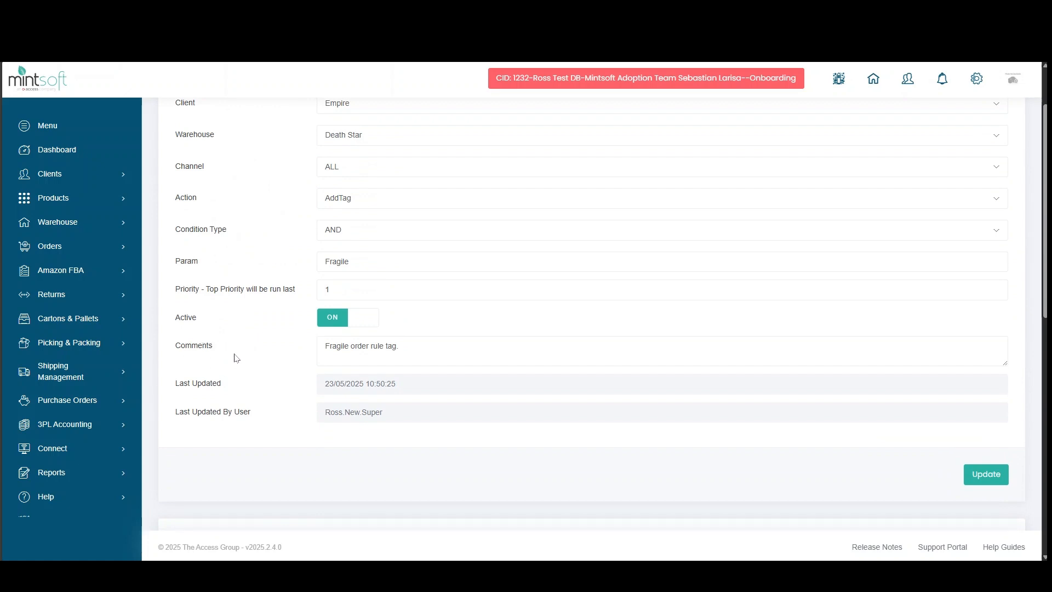
pyautogui.click(83, 253)
pyautogui.click(67, 296)
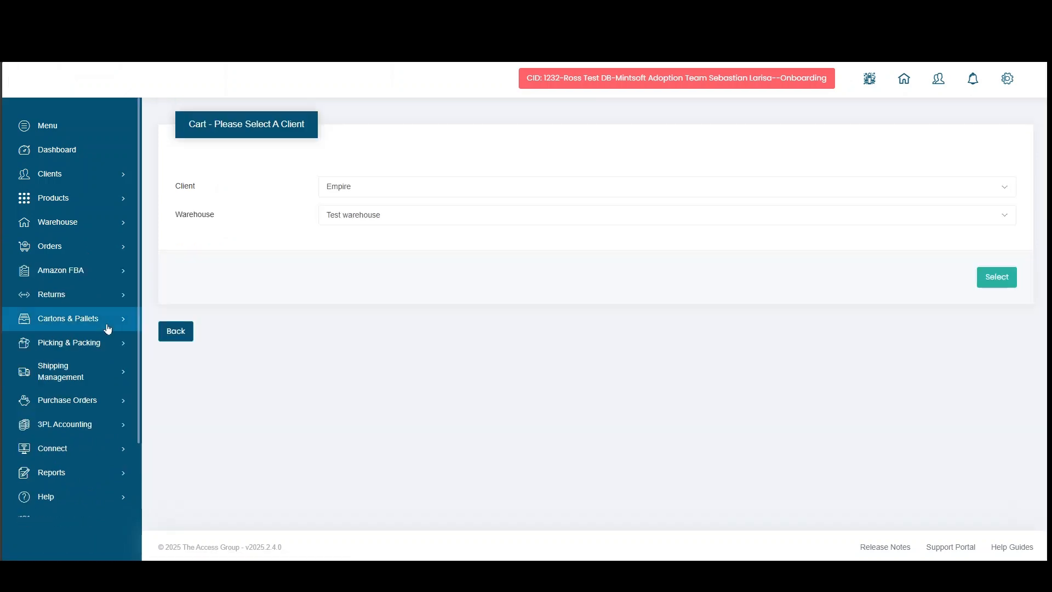
pyautogui.click(387, 215)
pyautogui.click(371, 283)
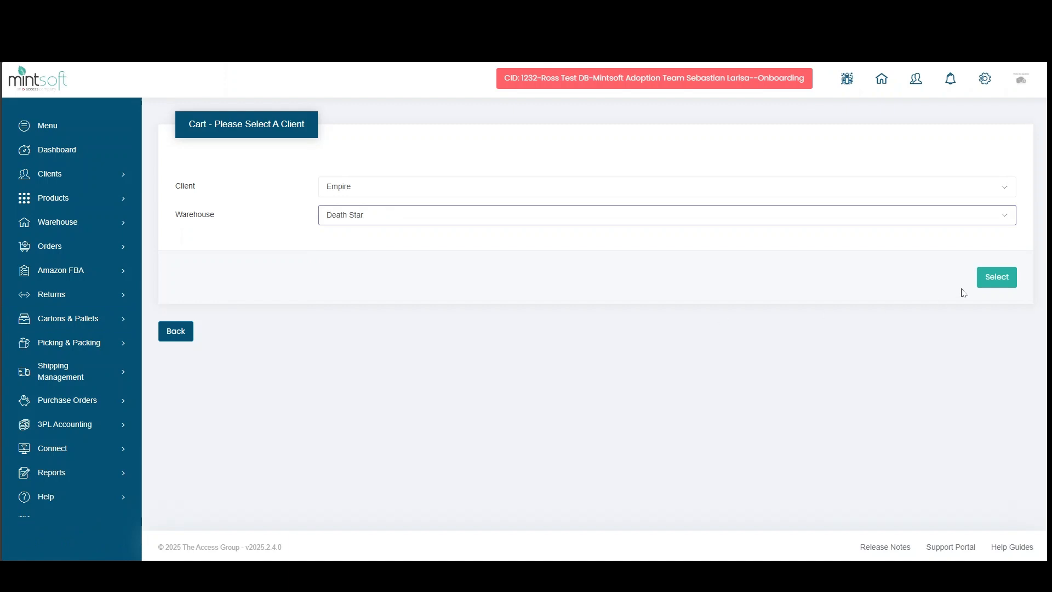
pyautogui.click(984, 282)
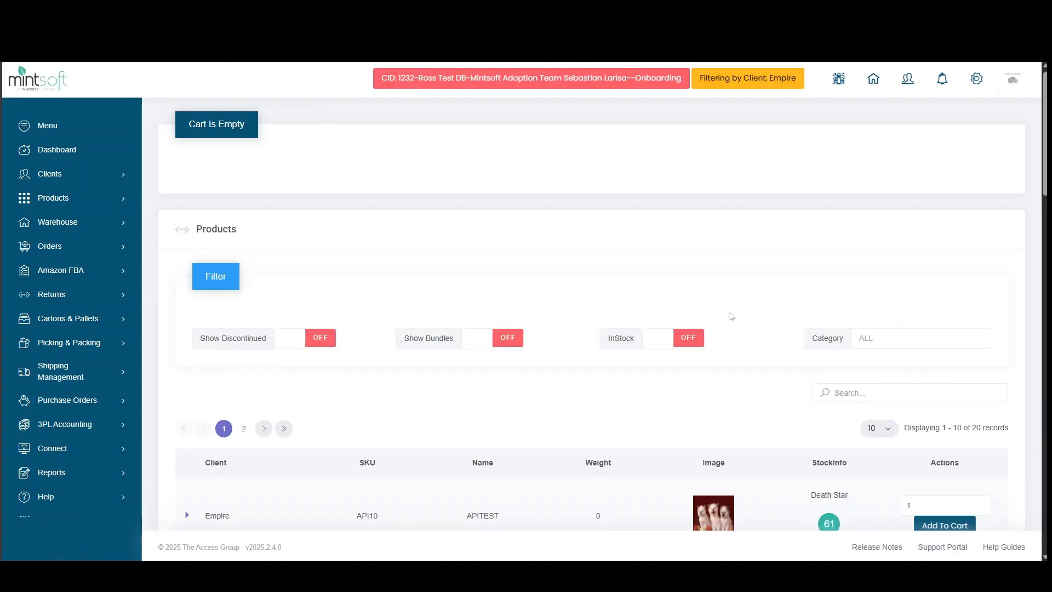
# Step: Add one BB8DRD and one BB9Drd to the order's cart
pyautogui.scroll(-6, 731, 313)
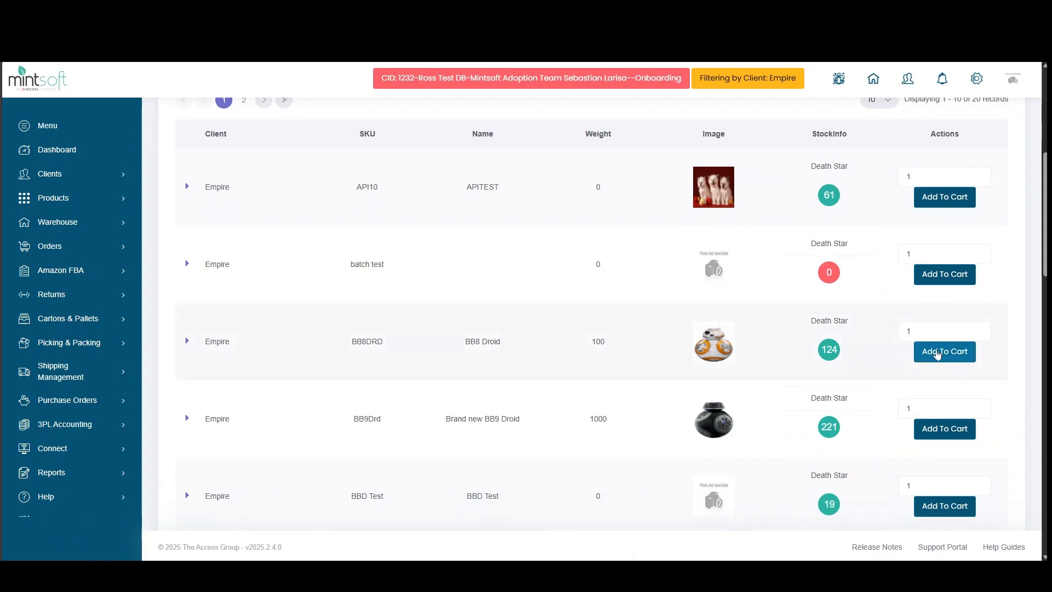
pyautogui.click(937, 354)
pyautogui.scroll(-7, 741, 348)
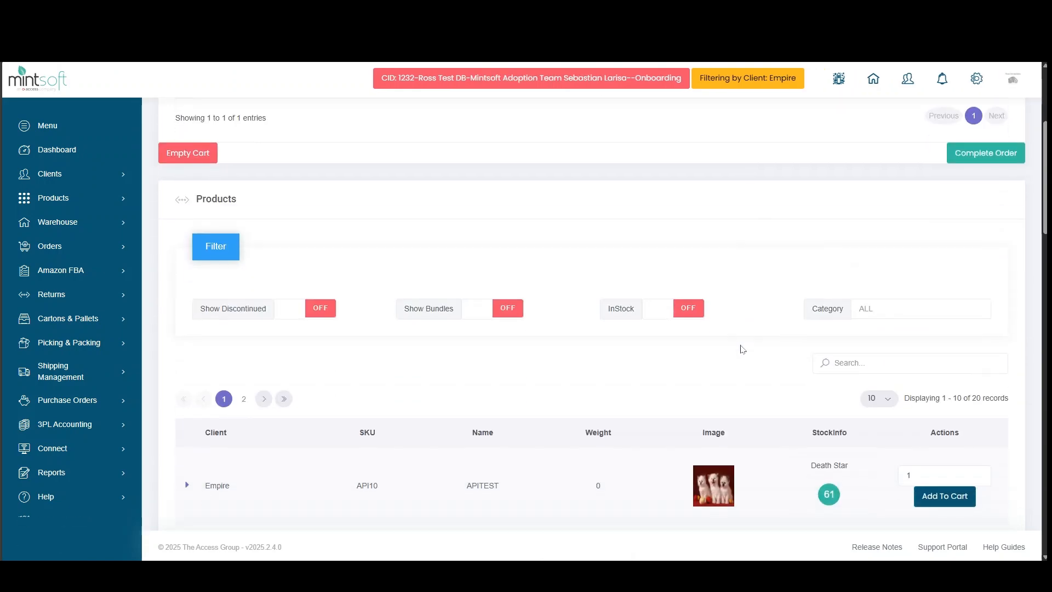
pyautogui.scroll(-1, 740, 348)
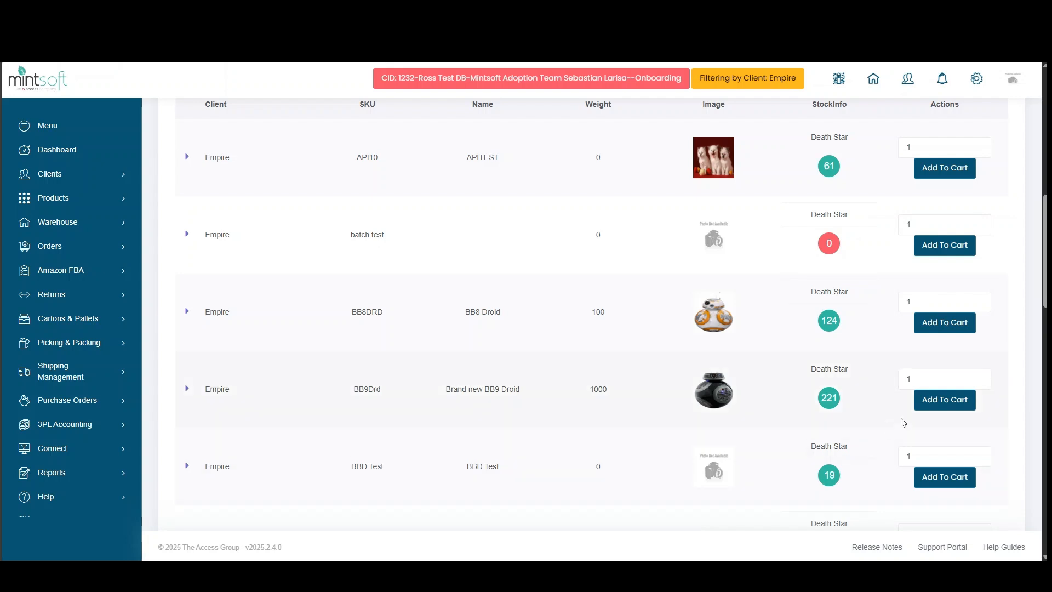
pyautogui.click(948, 407)
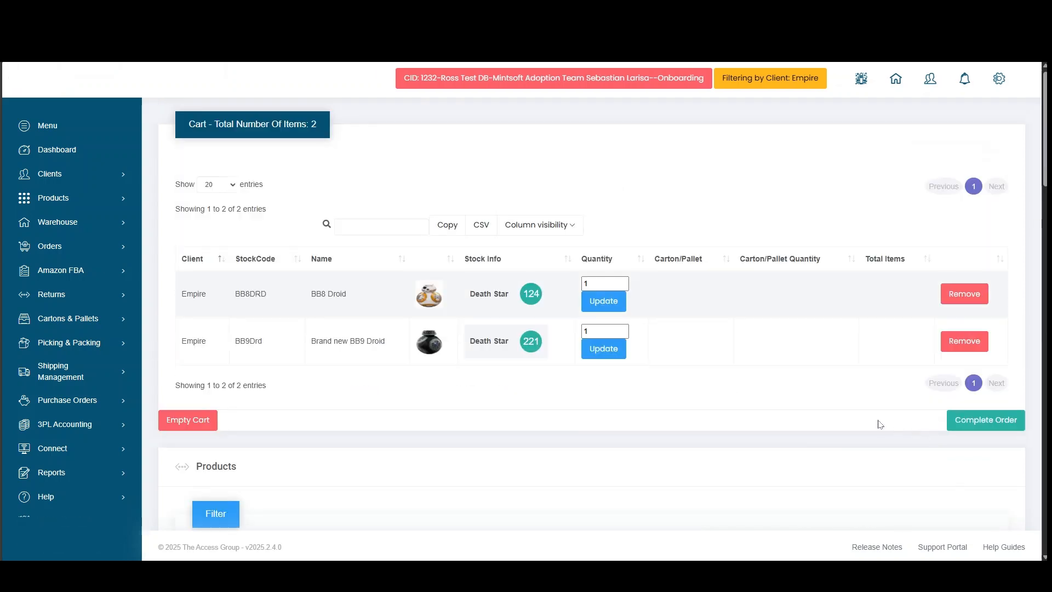
# Step: Proceed to complete the cart's order and load the saved delivery address into the order details
pyautogui.click(982, 425)
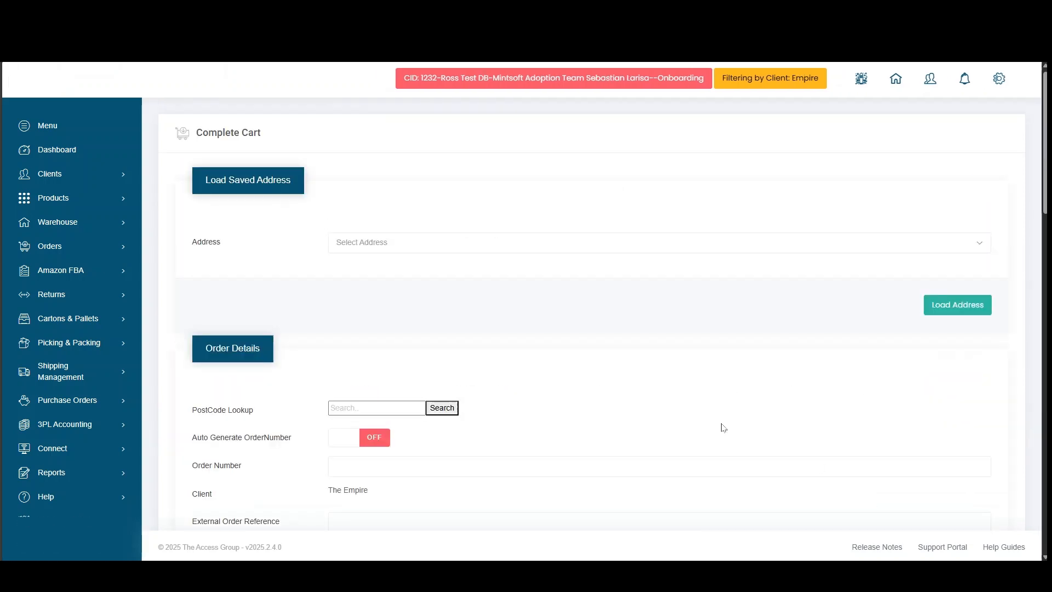
pyautogui.click(414, 244)
pyautogui.click(389, 296)
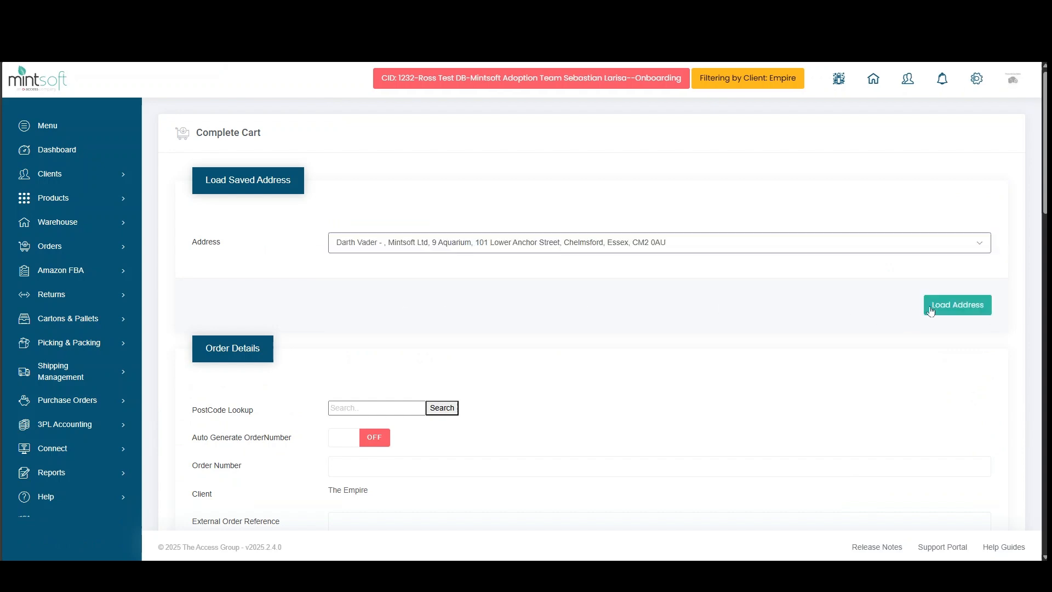
pyautogui.click(940, 305)
# Step: Turn on automatic order number generation and create the order
pyautogui.scroll(-2, 307, 302)
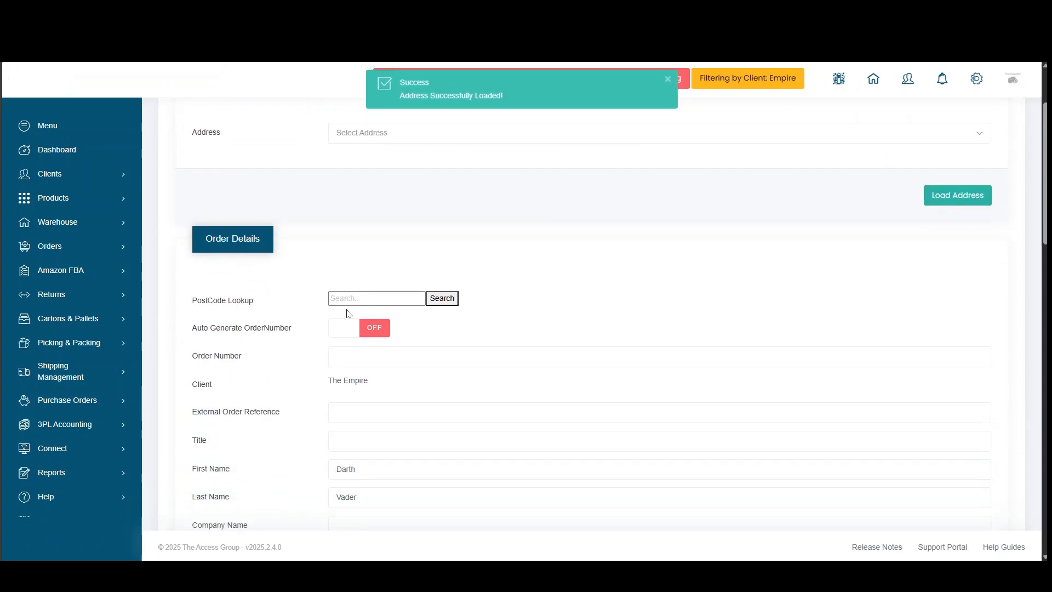
pyautogui.click(370, 327)
pyautogui.scroll(-4, 302, 304)
pyautogui.scroll(-15, 302, 303)
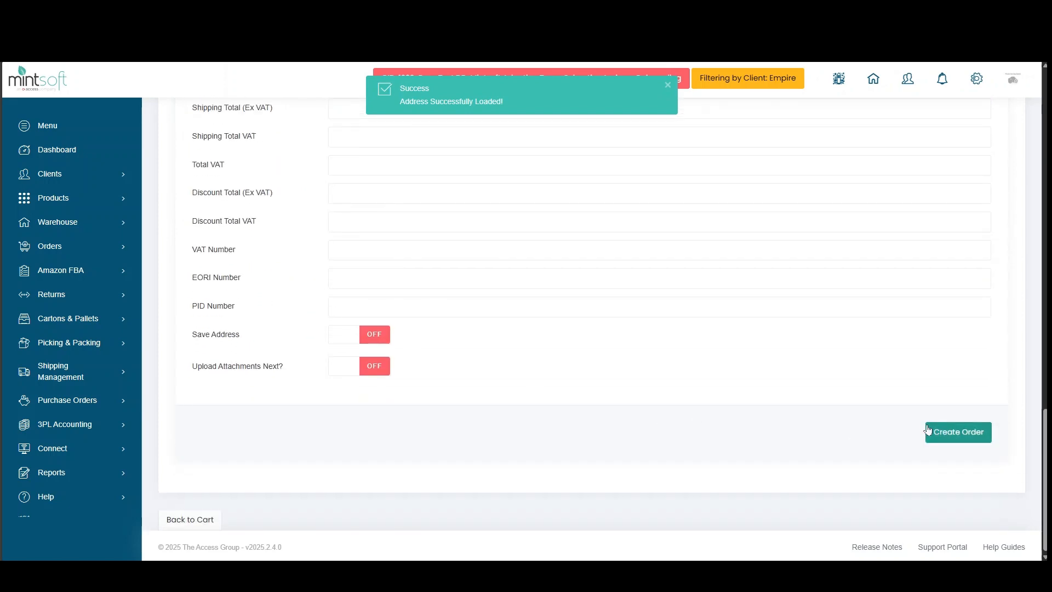
pyautogui.click(949, 434)
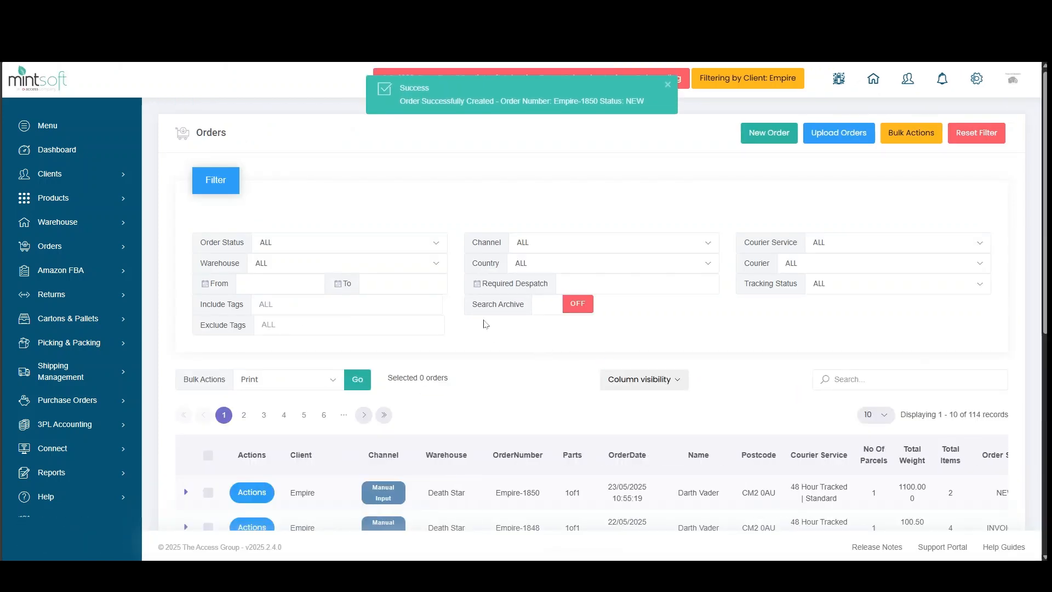
# Step: Check the status and tags of the newest order in the orders list
pyautogui.scroll(-2, 460, 297)
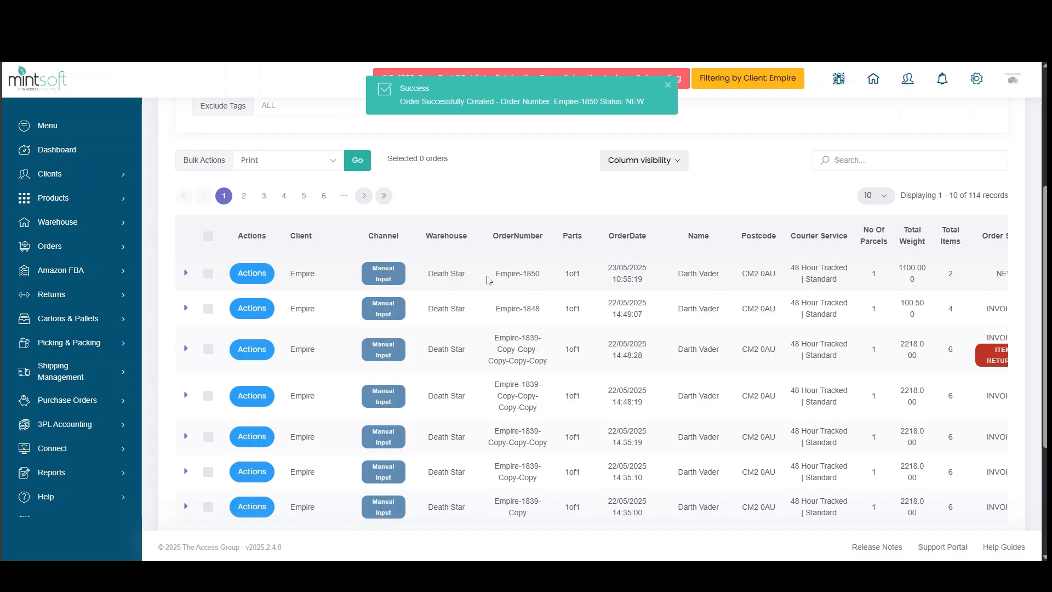
pyautogui.hscroll(4, 501, 285)
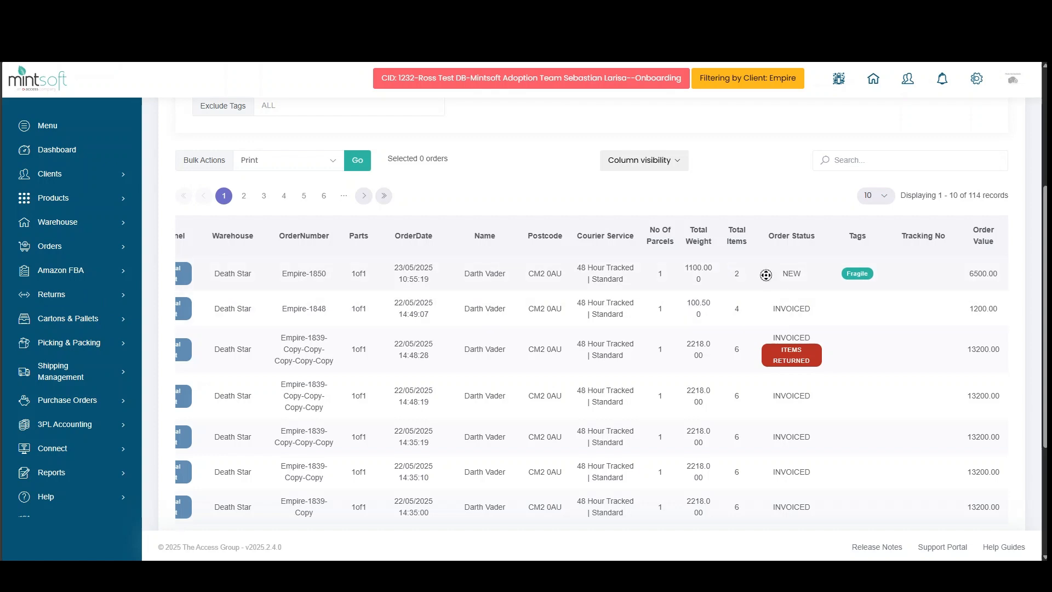
pyautogui.hscroll(-5, 767, 274)
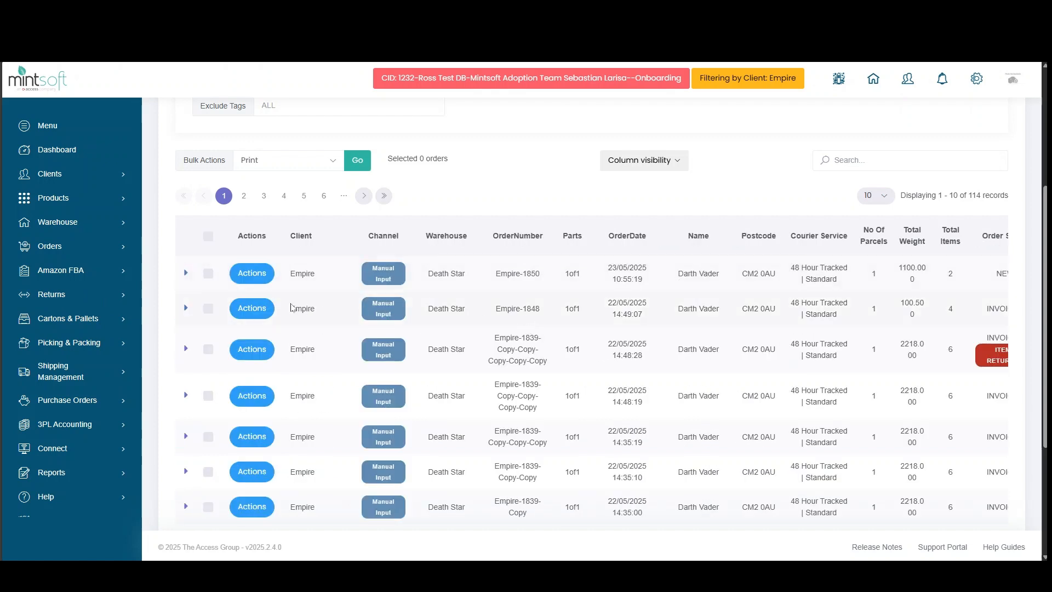
# Step: Open the newest order's details and examine its history timeline for the applied order rules
pyautogui.click(256, 282)
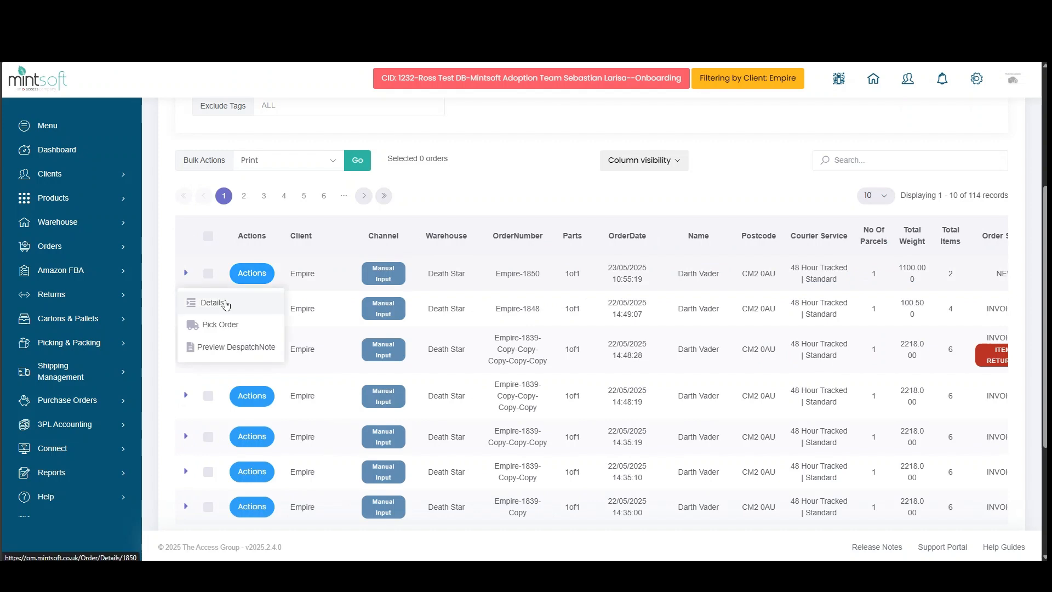
pyautogui.click(226, 305)
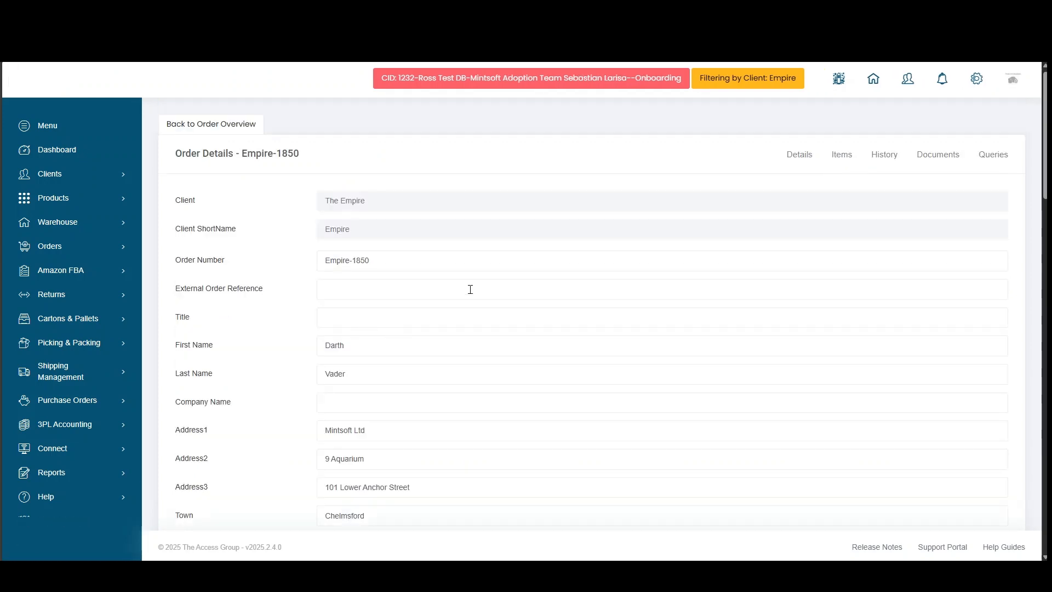
pyautogui.click(883, 155)
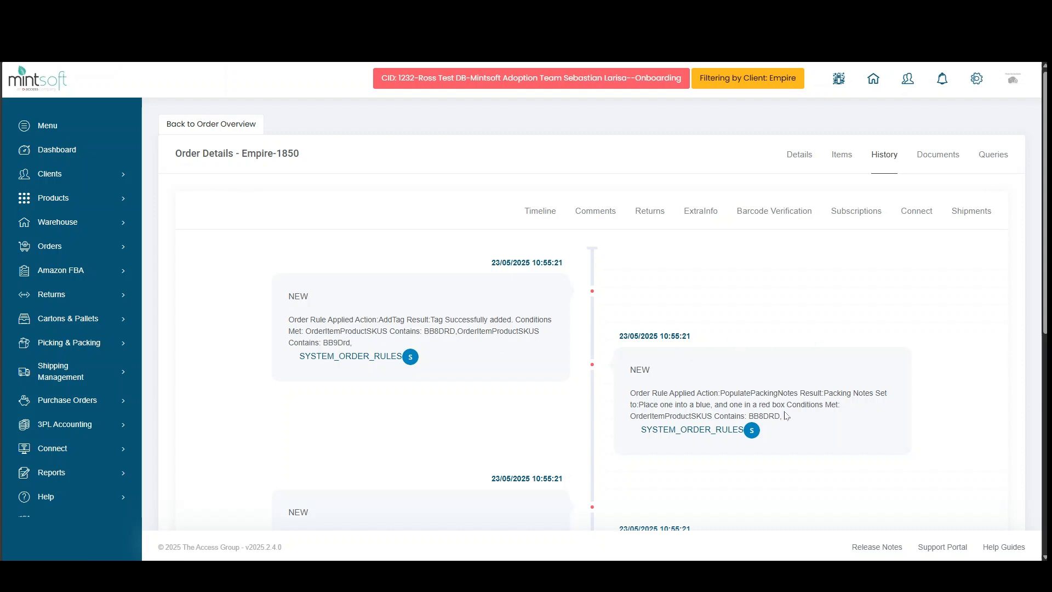
# Step: Return to the order's main details and check the text in its Packing Notes
pyautogui.click(791, 170)
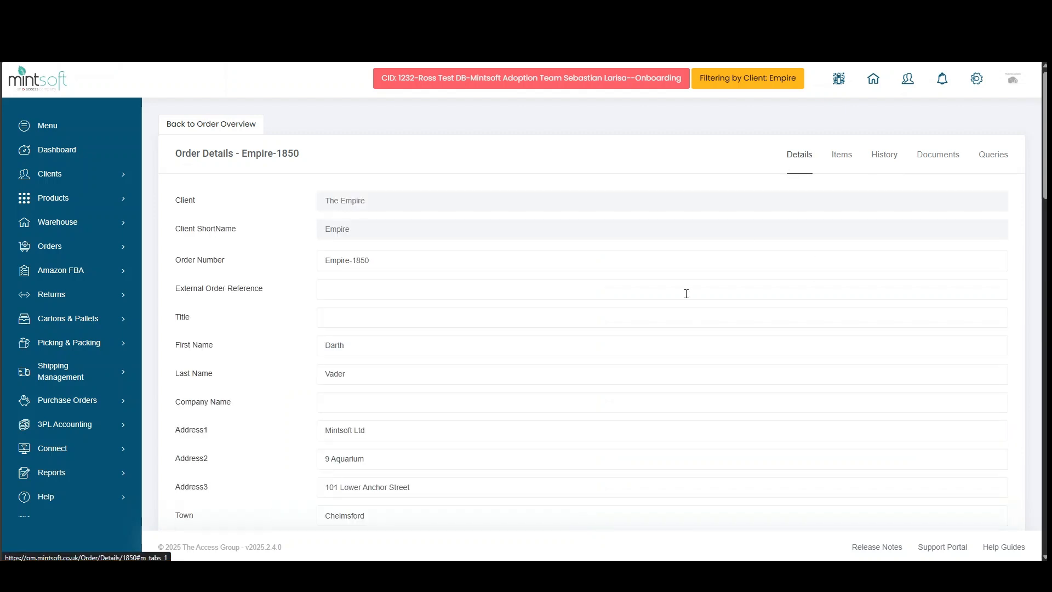
pyautogui.scroll(-8, 584, 360)
pyautogui.scroll(-7, 585, 355)
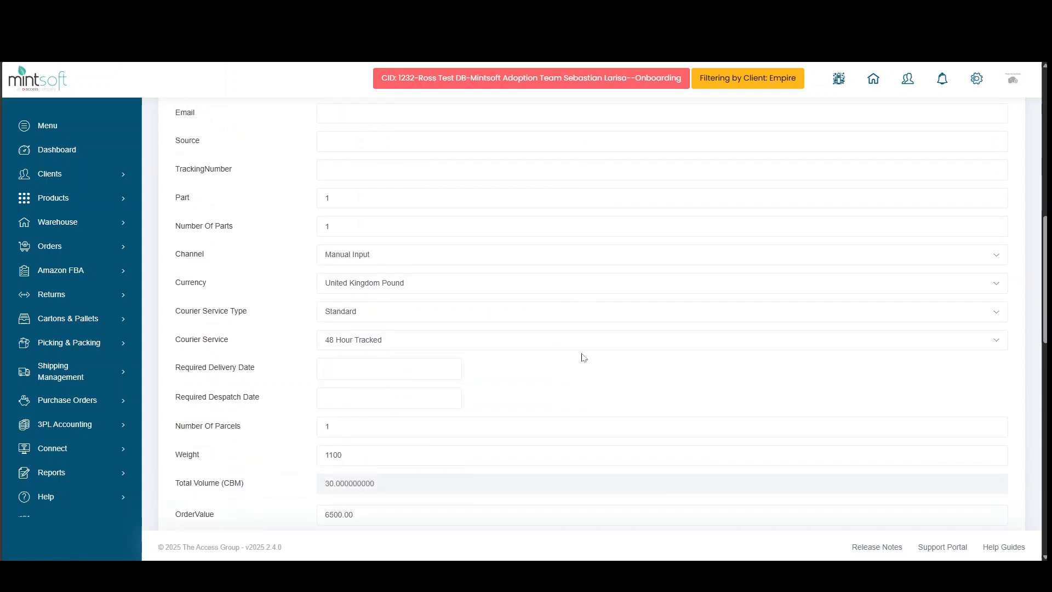
pyautogui.scroll(-1, 580, 354)
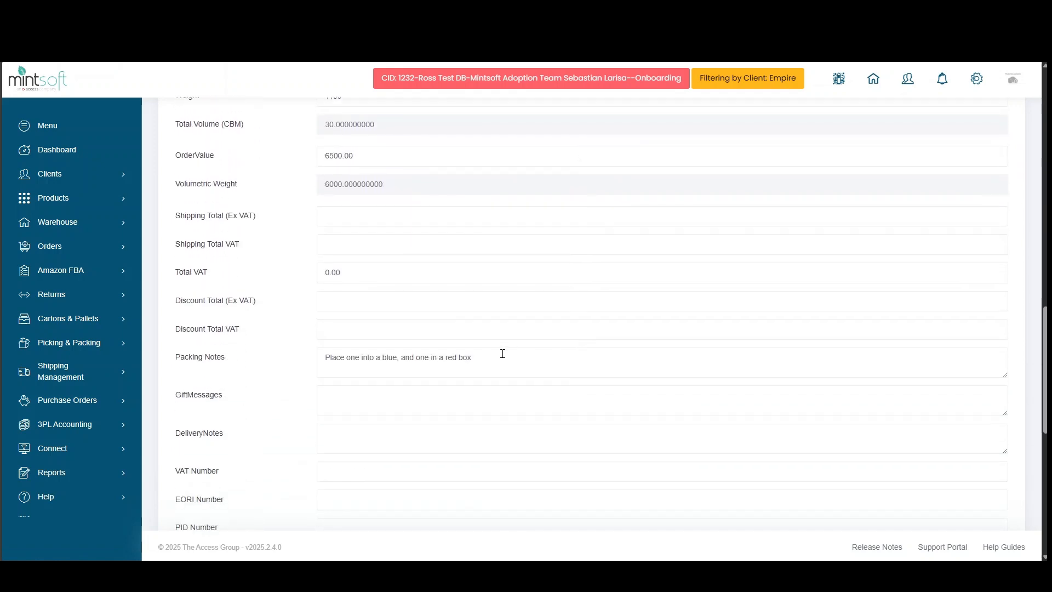
pyautogui.moveTo(500, 356); pyautogui.dragTo(291, 364)
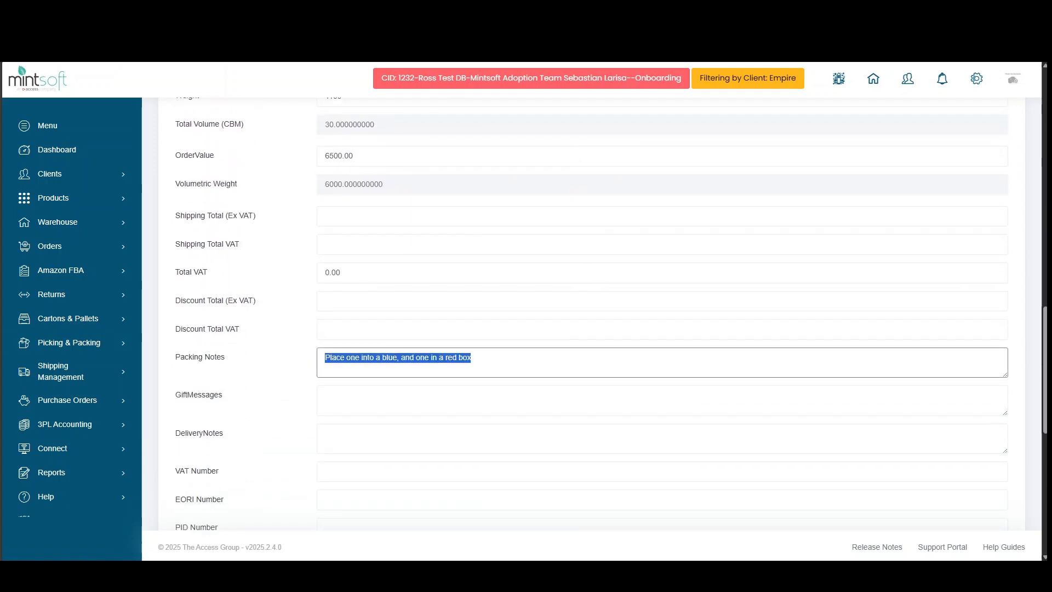
pyautogui.click(248, 392)
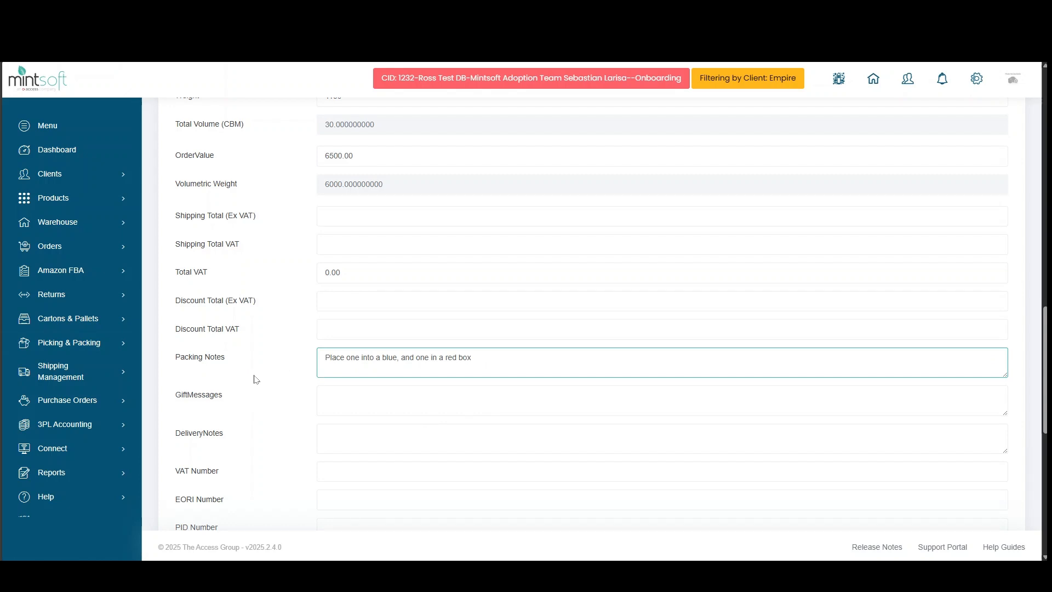
# Step: Leave the order details, go to the OrderRules settings and add a new order rule
pyautogui.scroll(6, 255, 379)
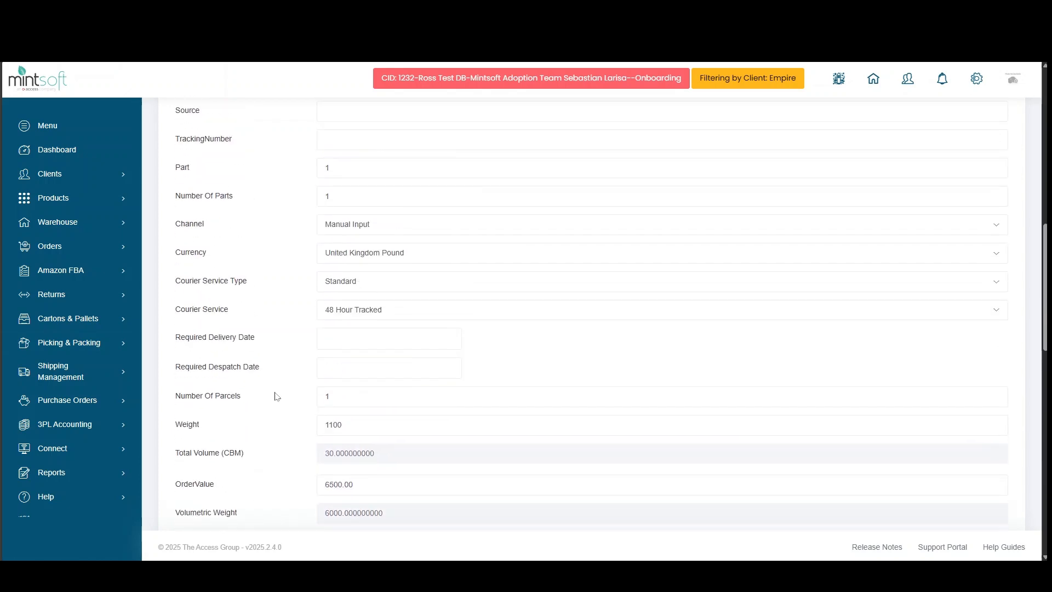
pyautogui.scroll(5, 274, 395)
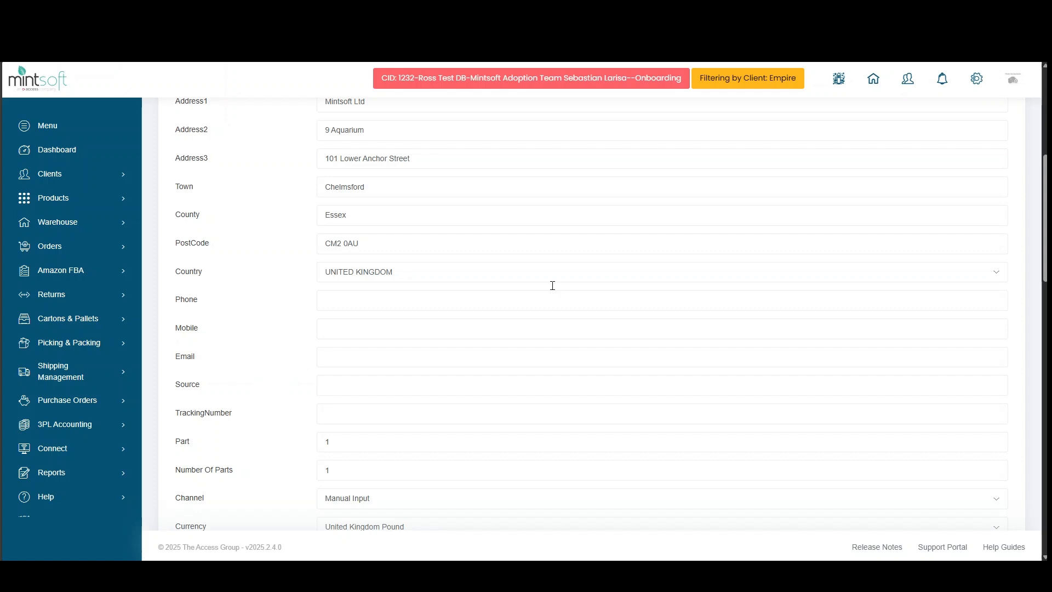
pyautogui.click(974, 88)
pyautogui.scroll(-5, 577, 280)
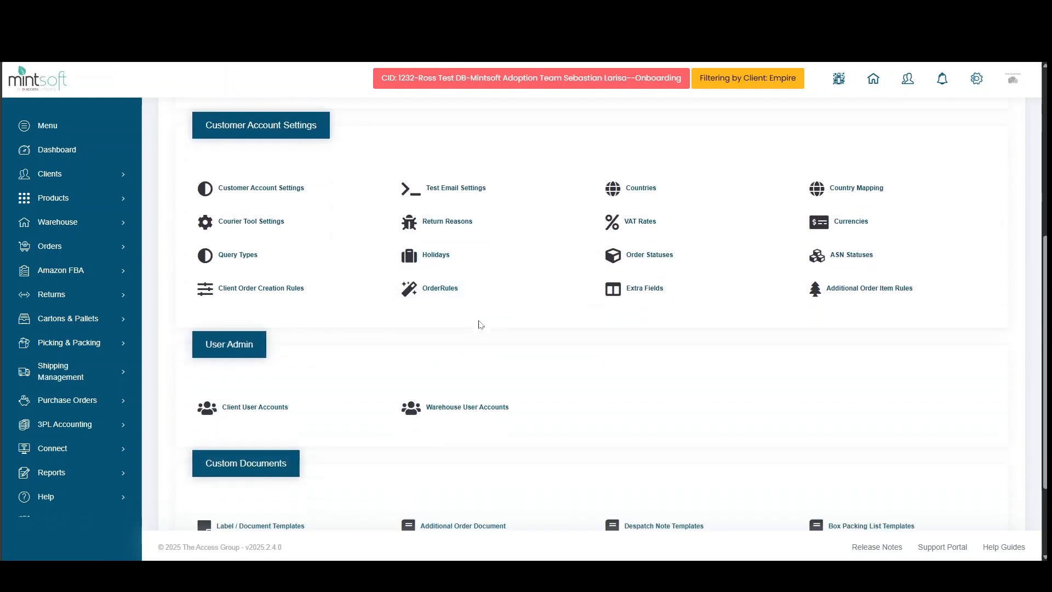
pyautogui.click(431, 292)
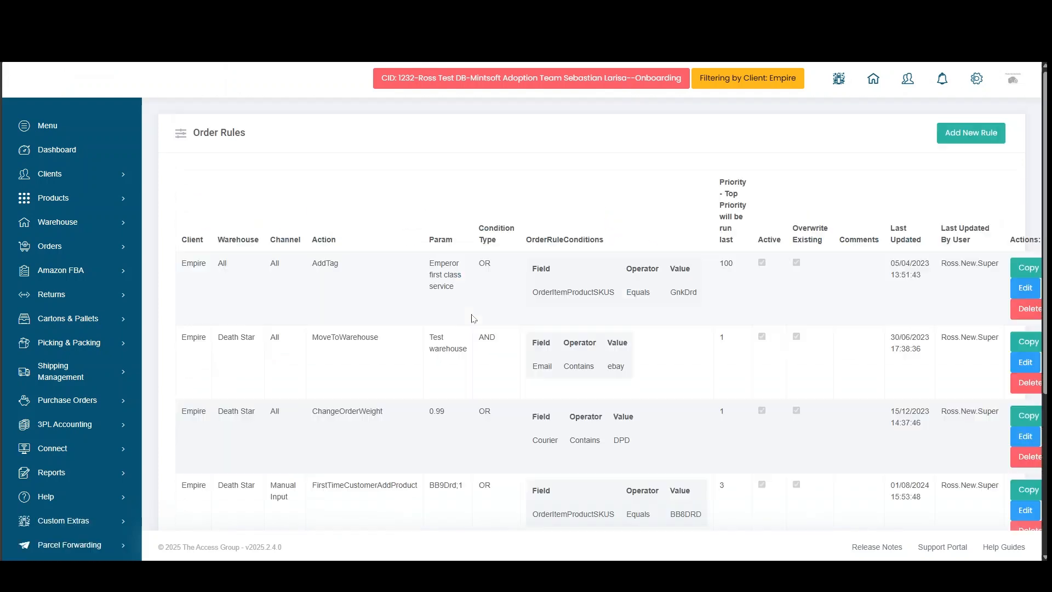
pyautogui.click(964, 144)
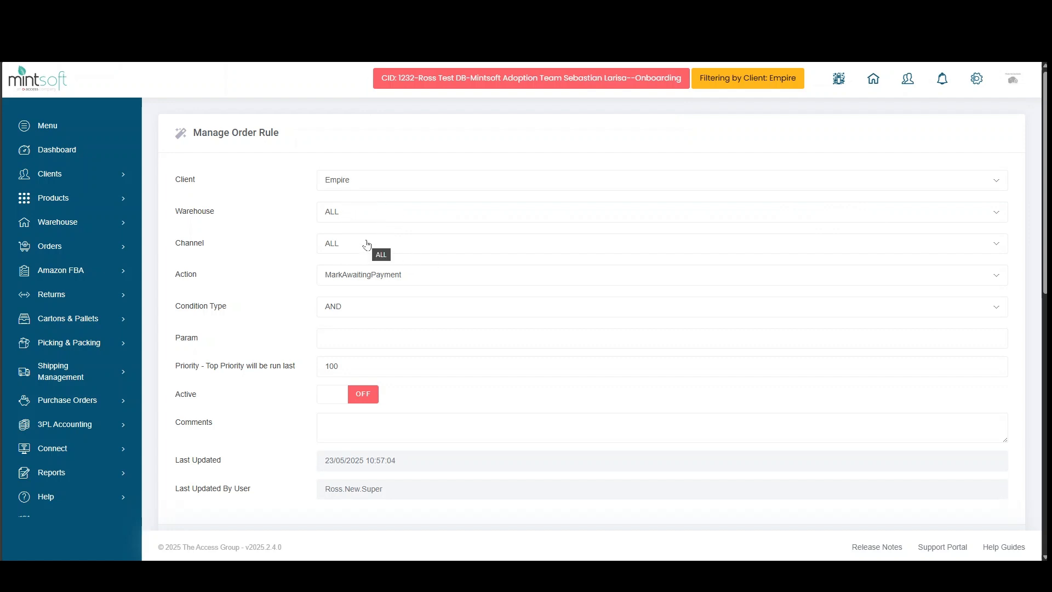
# Step: Set the new rule's action to ChangeCourierService with the parameter Fragile Goods Delivery
pyautogui.click(342, 279)
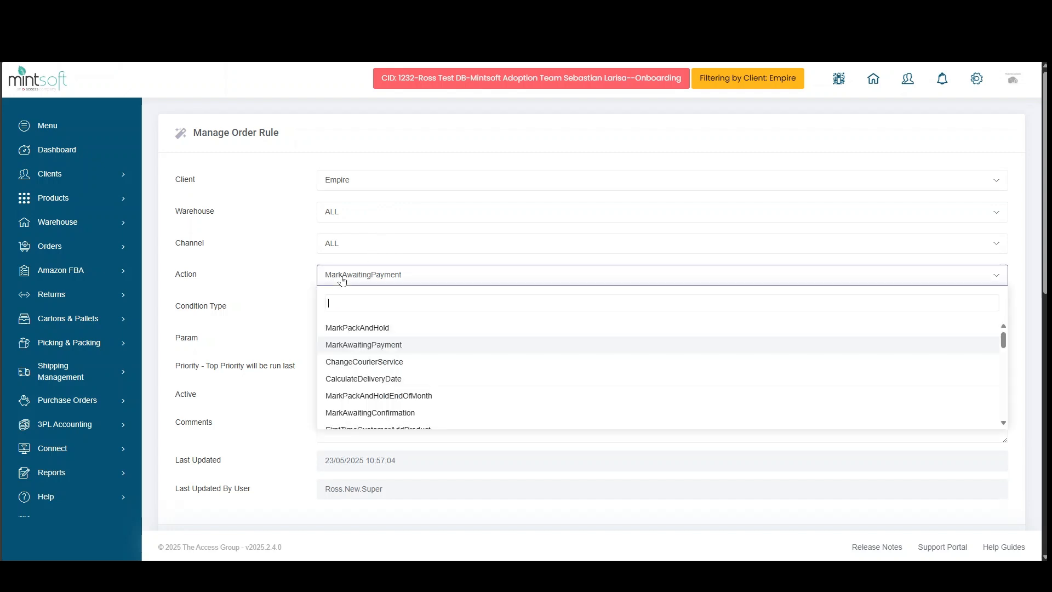
pyautogui.click(372, 362)
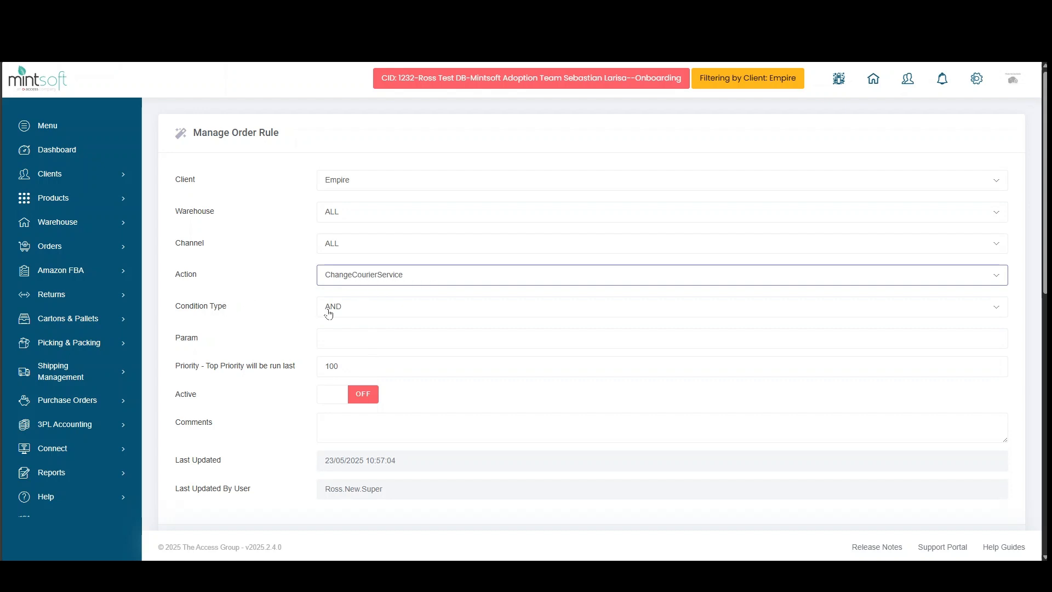
pyautogui.click(338, 338)
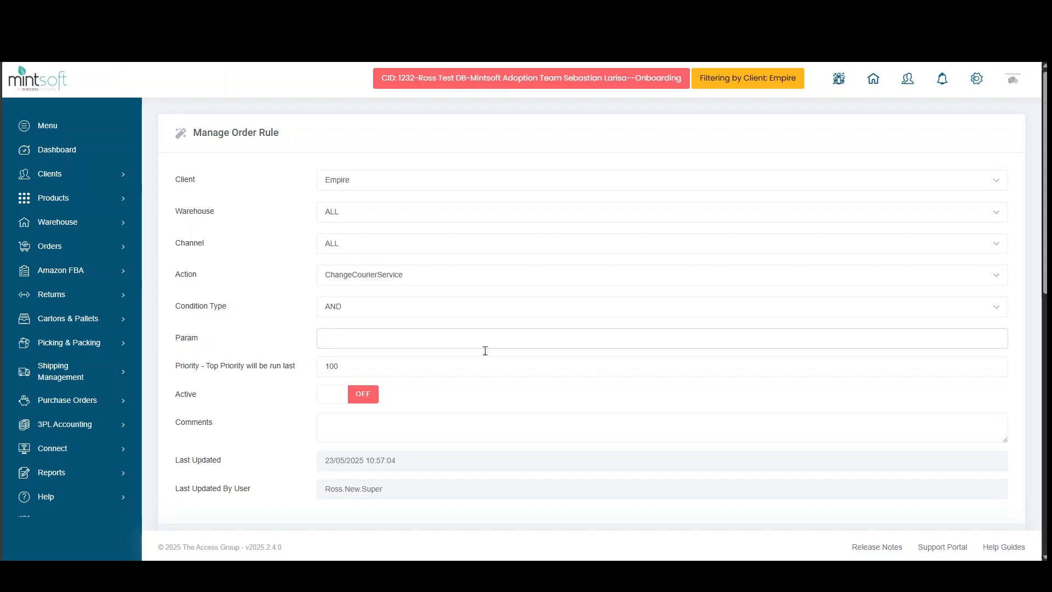
pyautogui.write('Fragile Goods Delivery')
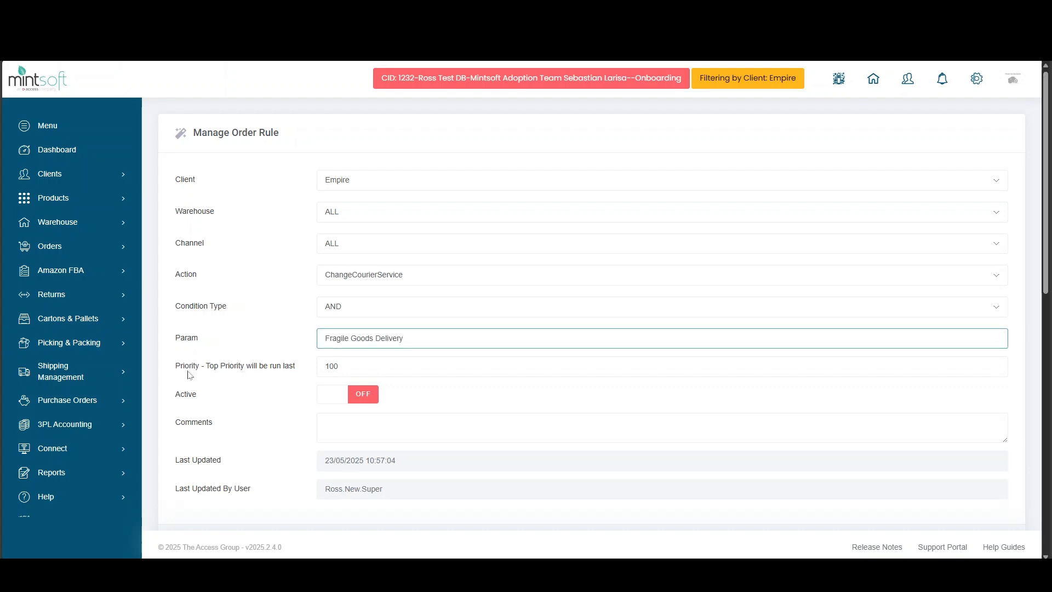
# Step: Give the rule priority 2, make it active, add the comment "Fragile delivery tag" and save it
pyautogui.doubleClick(362, 368)
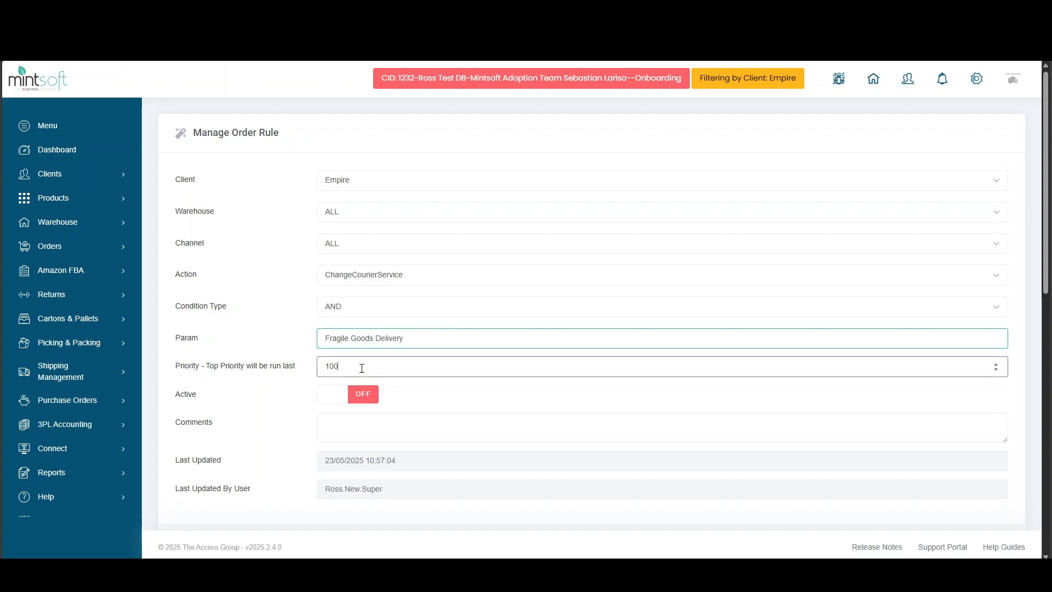
pyautogui.write('2')
pyautogui.click(335, 394)
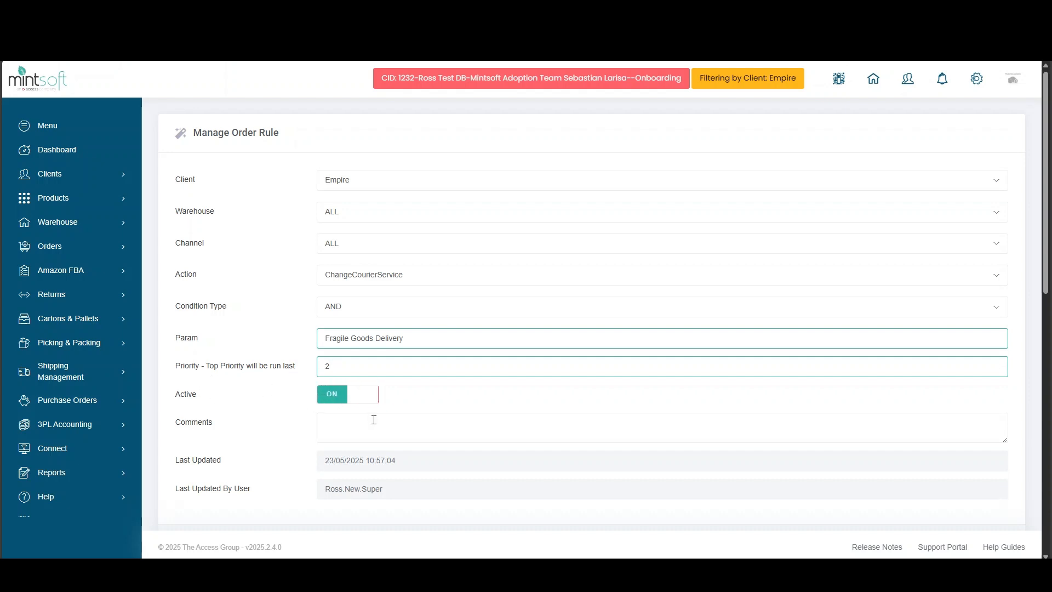
pyautogui.click(374, 420)
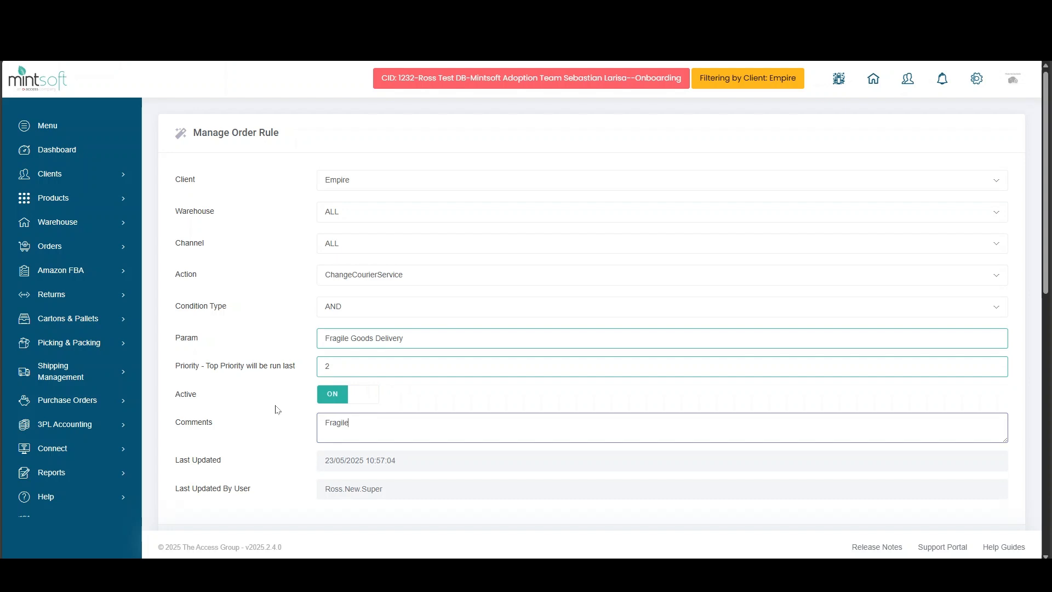
pyautogui.write('Fragile delivery tag')
pyautogui.scroll(-1, 383, 416)
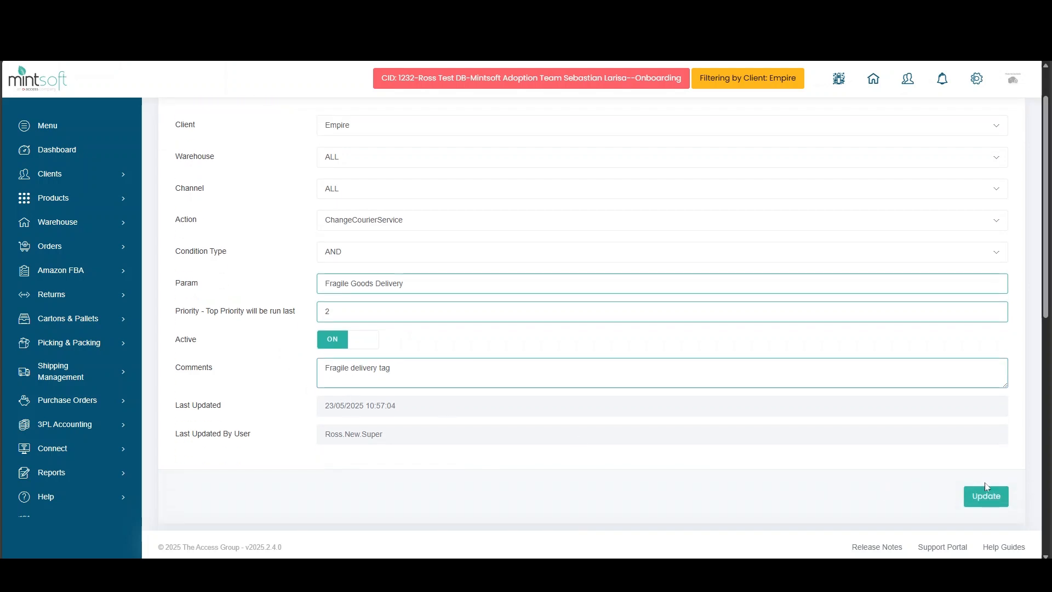
pyautogui.click(986, 497)
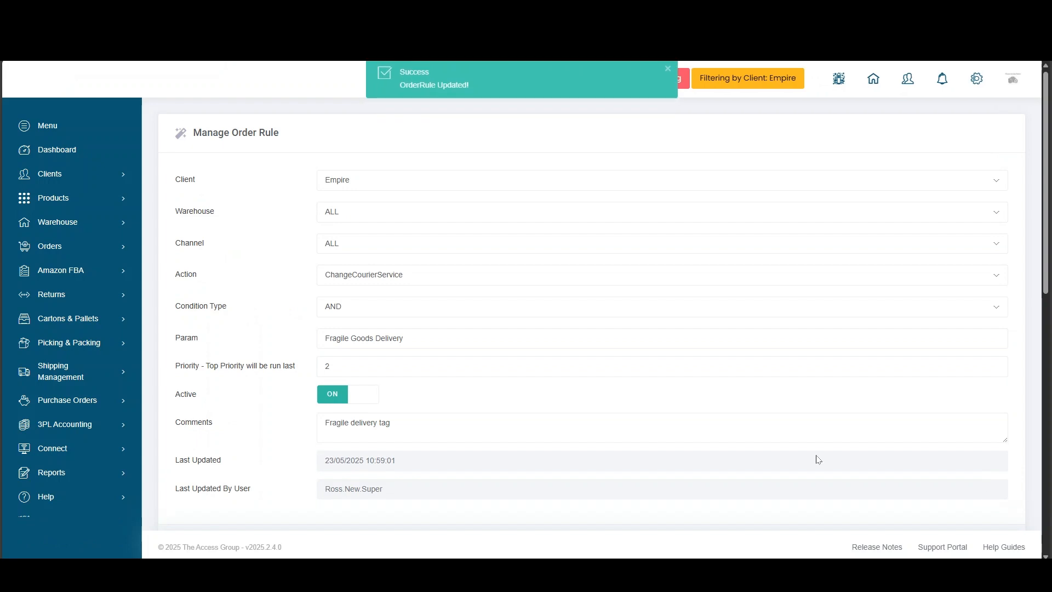
# Step: Add a condition to the rule requiring that HasOrderTag contains Fragile
pyautogui.scroll(-6, 411, 285)
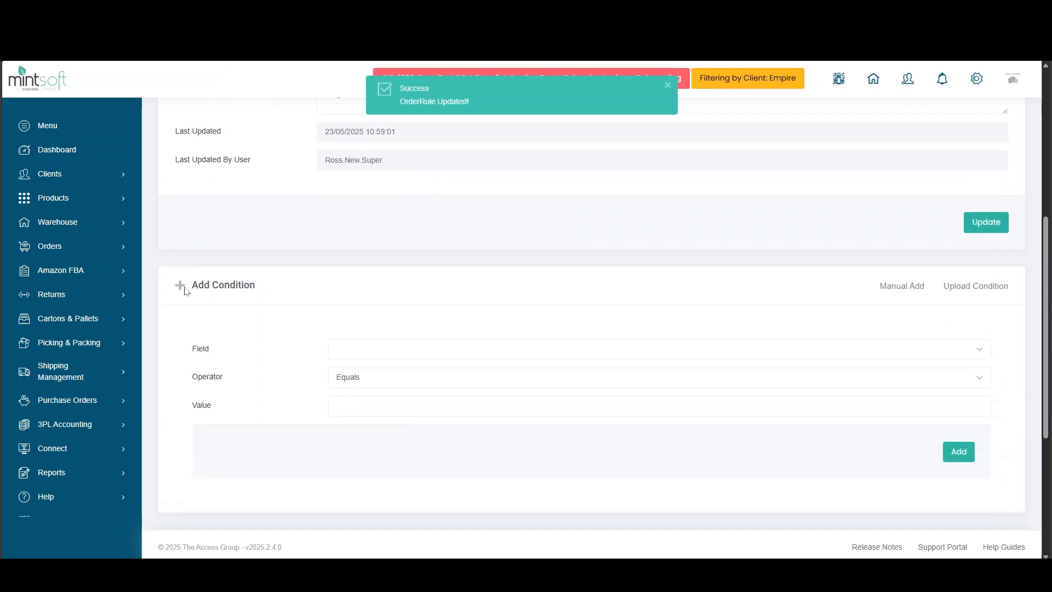
pyautogui.scroll(-1, 287, 331)
pyautogui.click(336, 296)
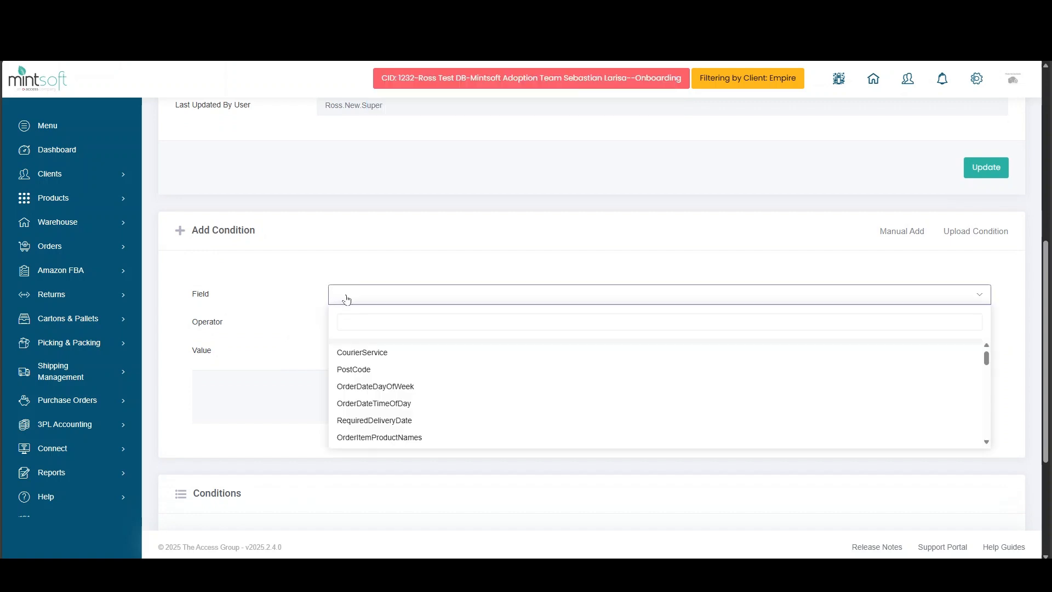
pyautogui.write('tag')
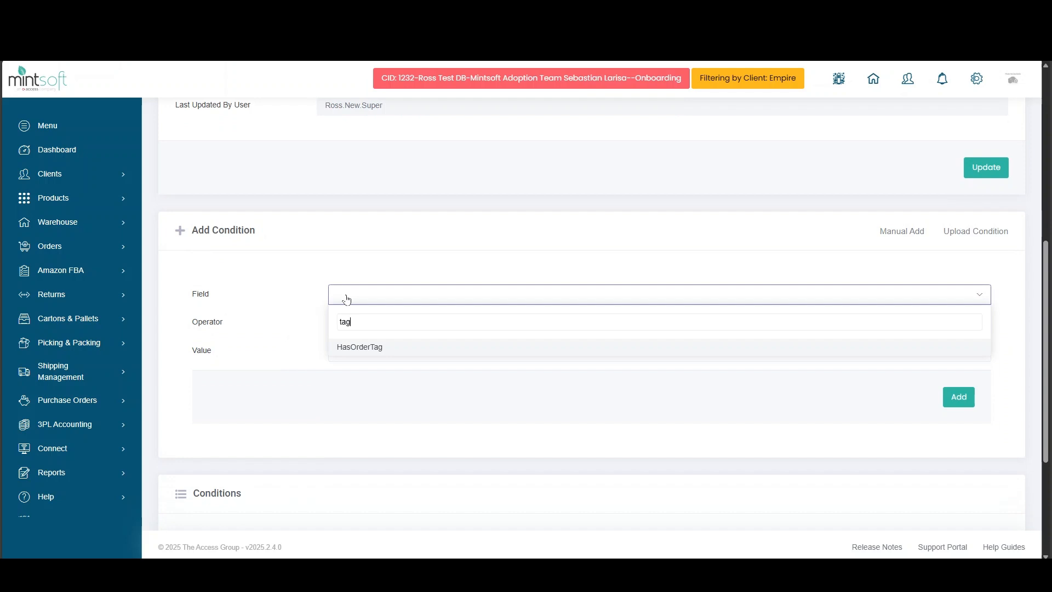
pyautogui.click(360, 347)
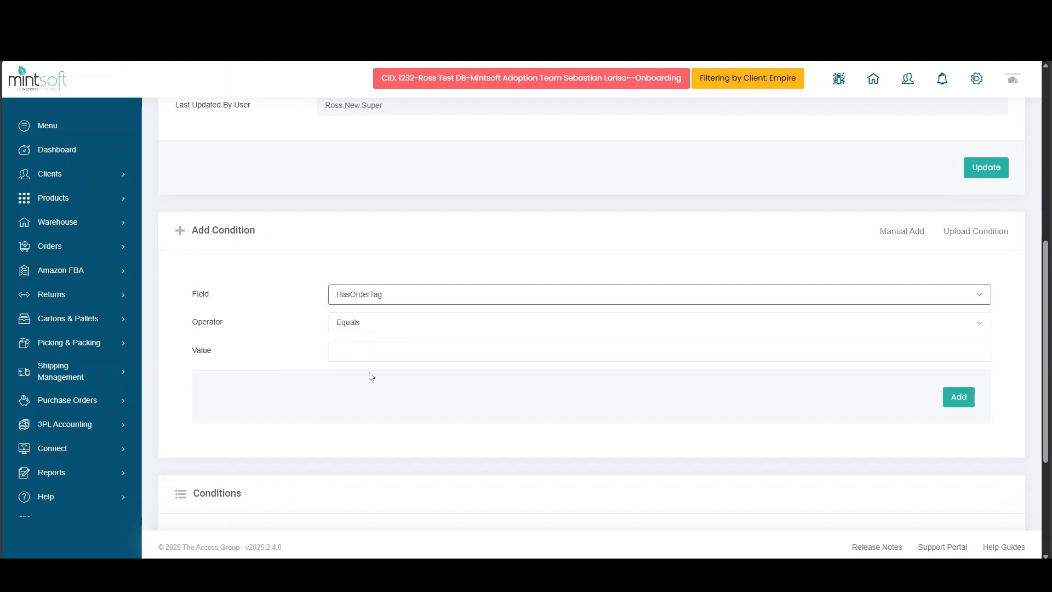
pyautogui.click(349, 332)
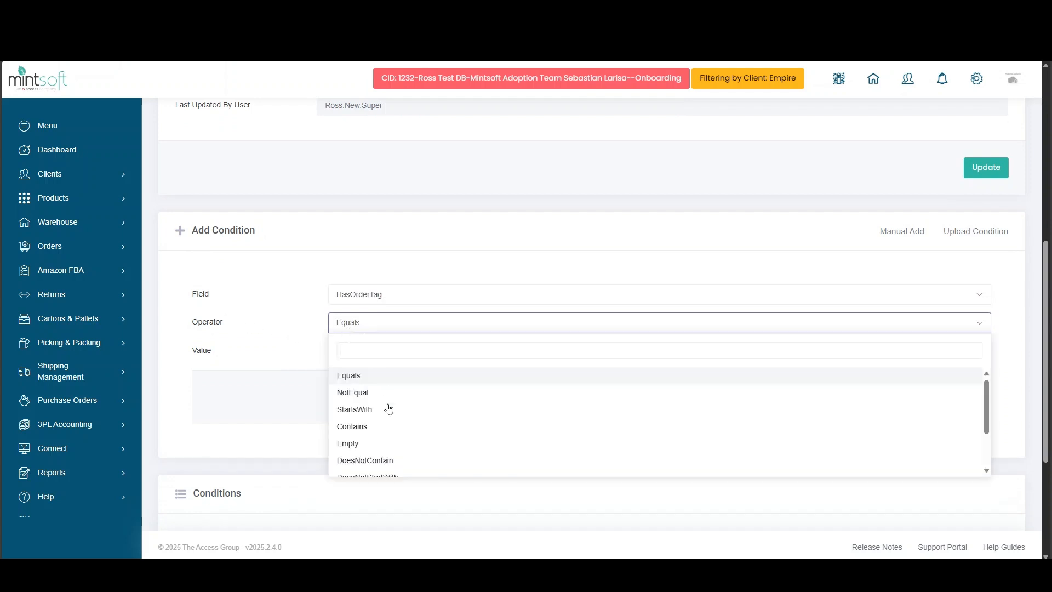
pyautogui.click(369, 431)
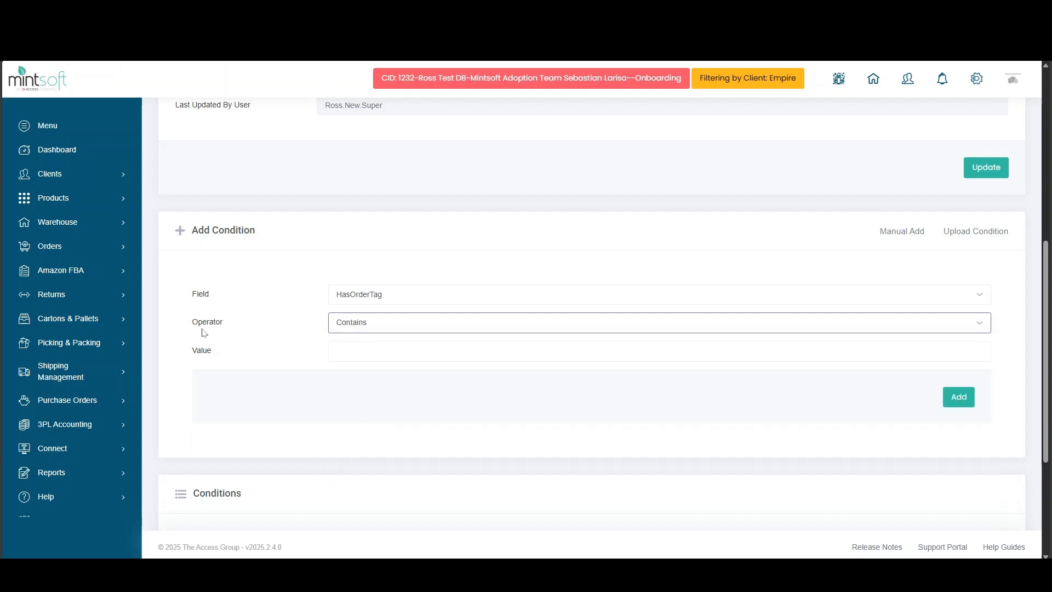
pyautogui.click(347, 351)
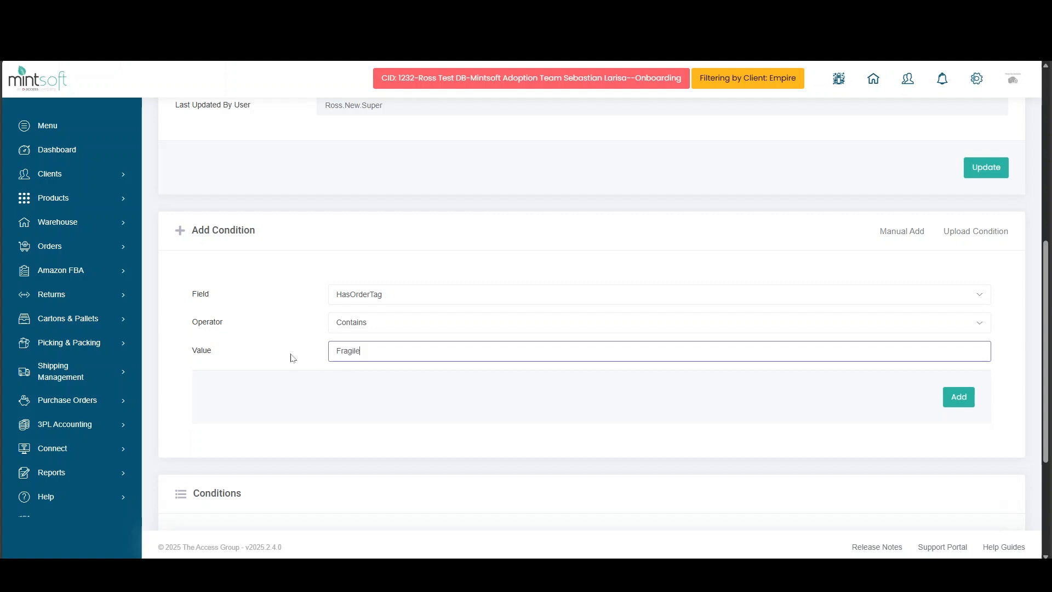
pyautogui.click(969, 404)
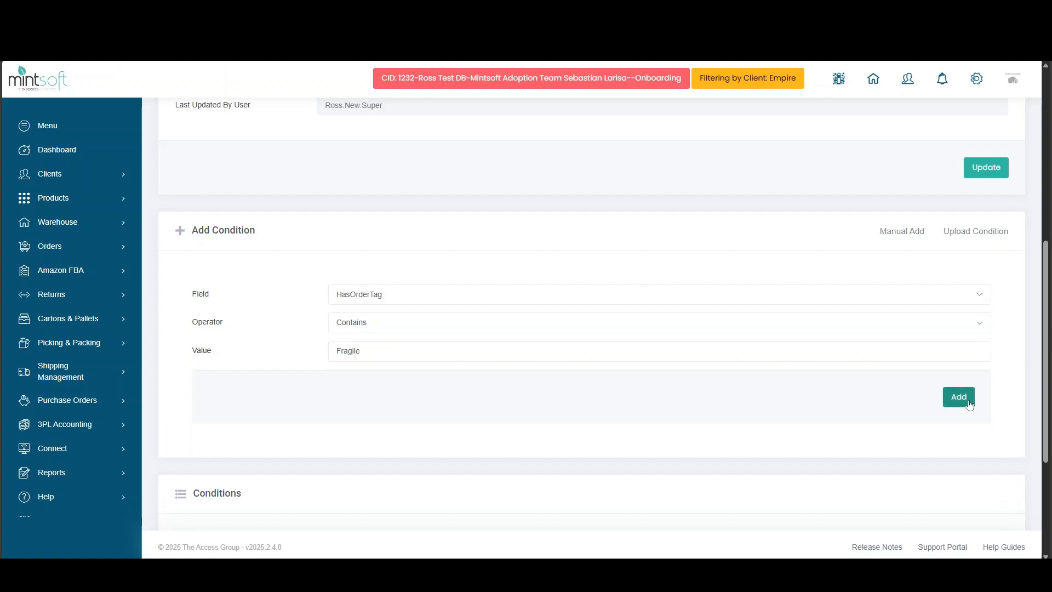
# Step: Check the rule's saved condition, then return to the order rules list and review the AddTag and ChangeCourierService rules
pyautogui.scroll(-4, 576, 394)
pyautogui.scroll(-7, 553, 375)
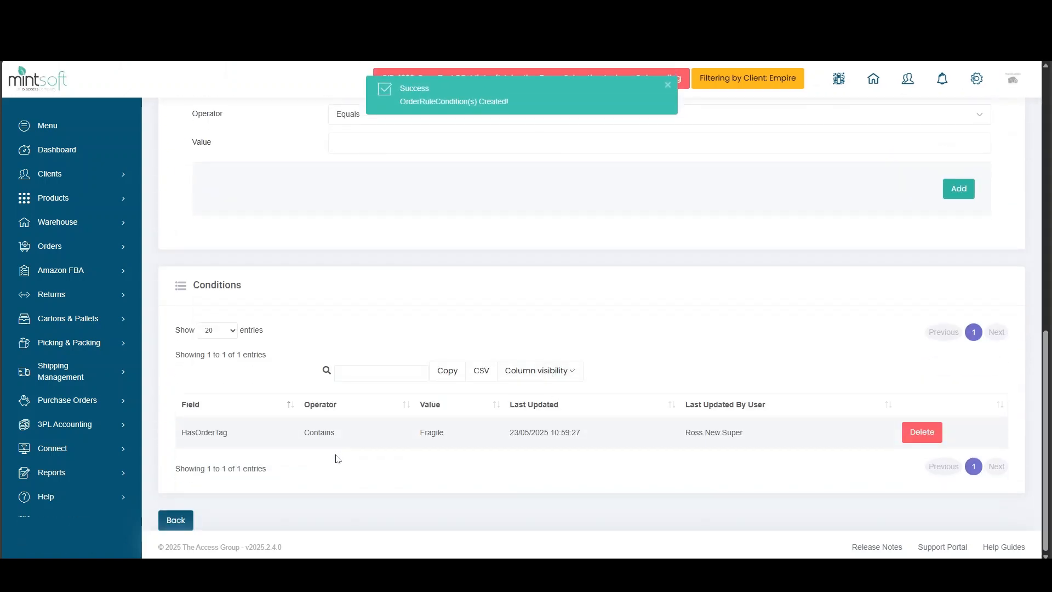
pyautogui.click(183, 517)
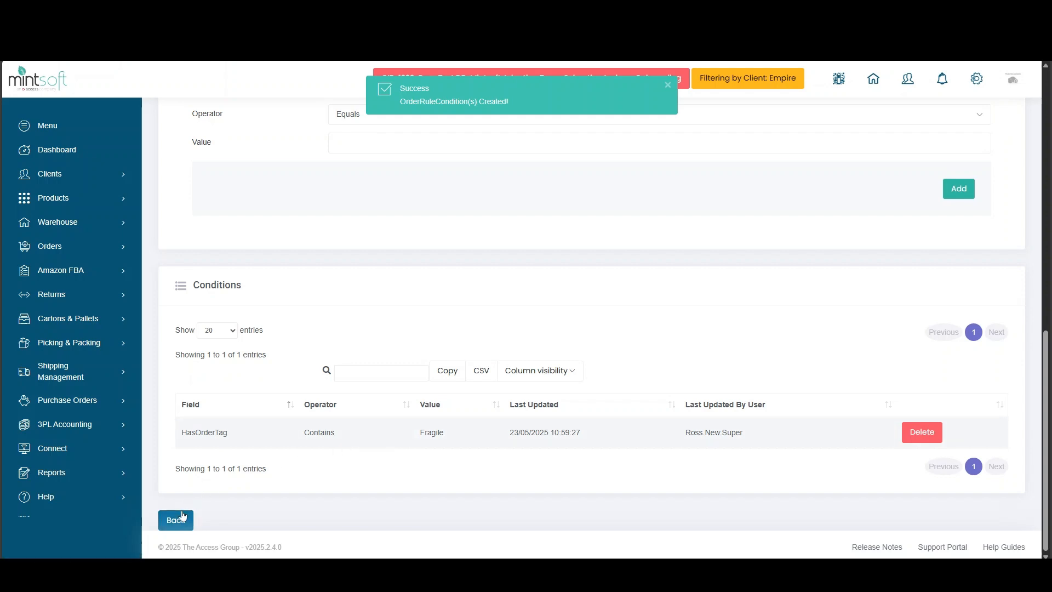
pyautogui.scroll(-3, 301, 419)
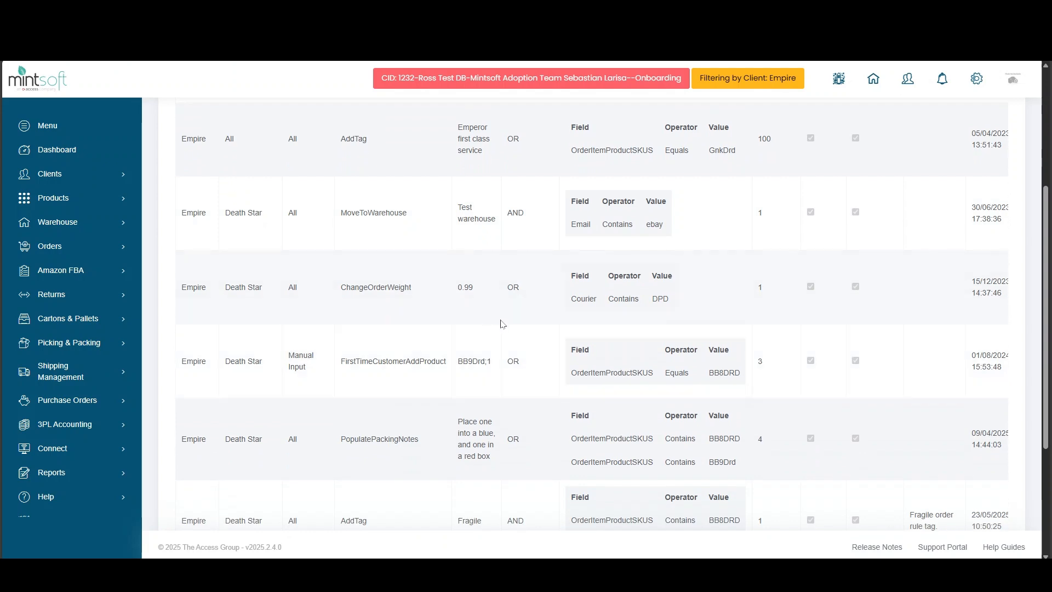
pyautogui.scroll(-3, 504, 351)
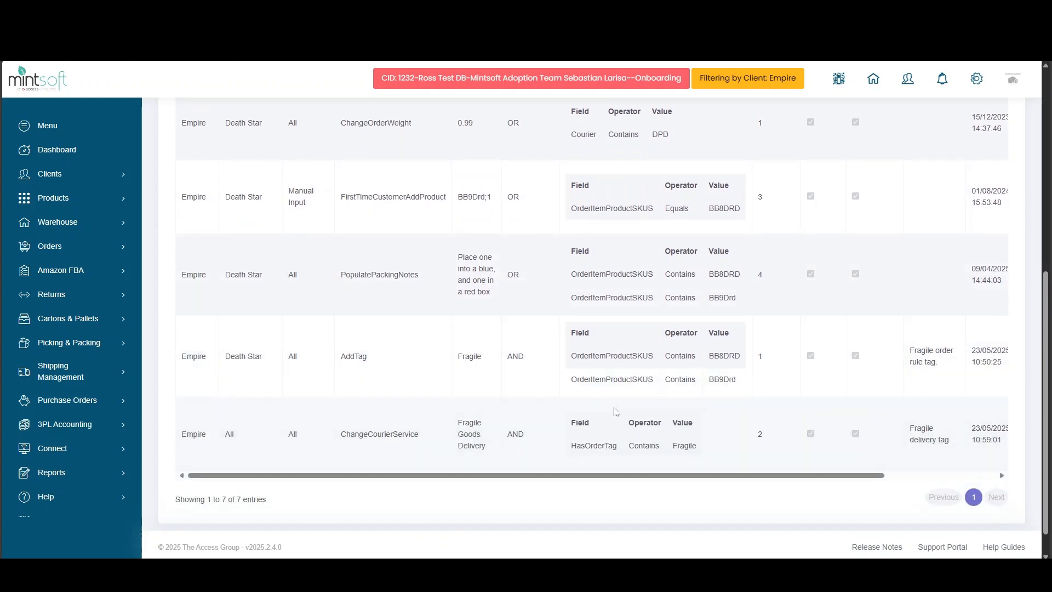
pyautogui.moveTo(667, 476); pyautogui.dragTo(746, 476)
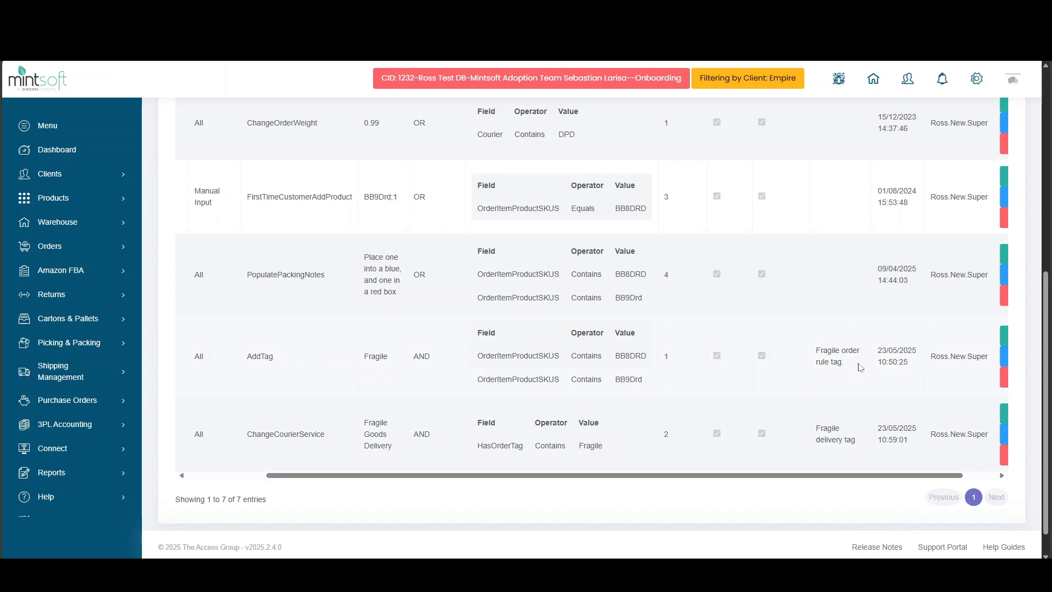
pyautogui.hscroll(2, 238, 389)
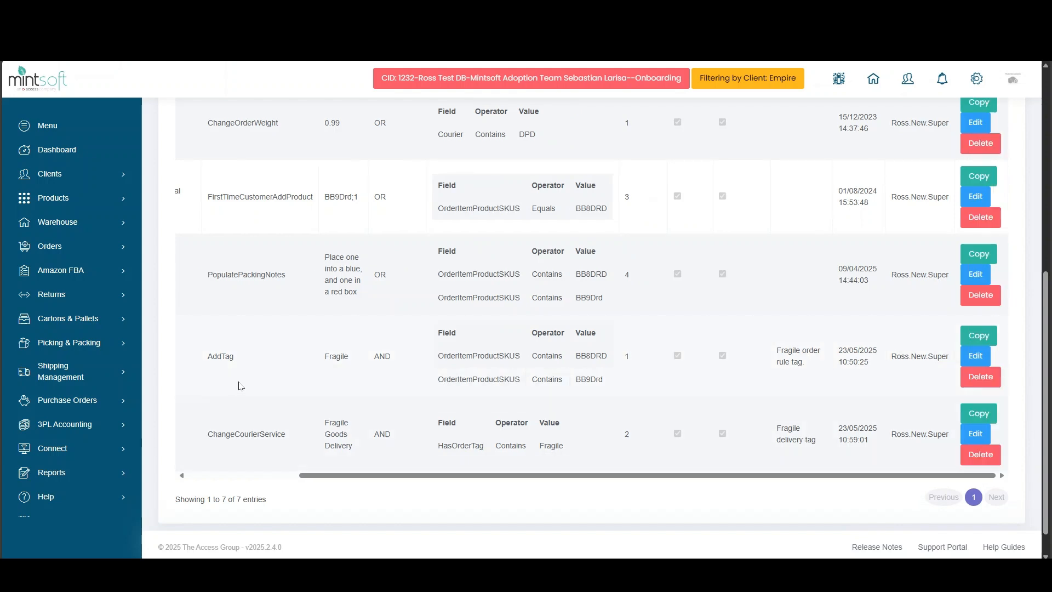
# Step: Select the newest order in the orders list and apply the Run Order Rules bulk action to it
pyautogui.click(112, 251)
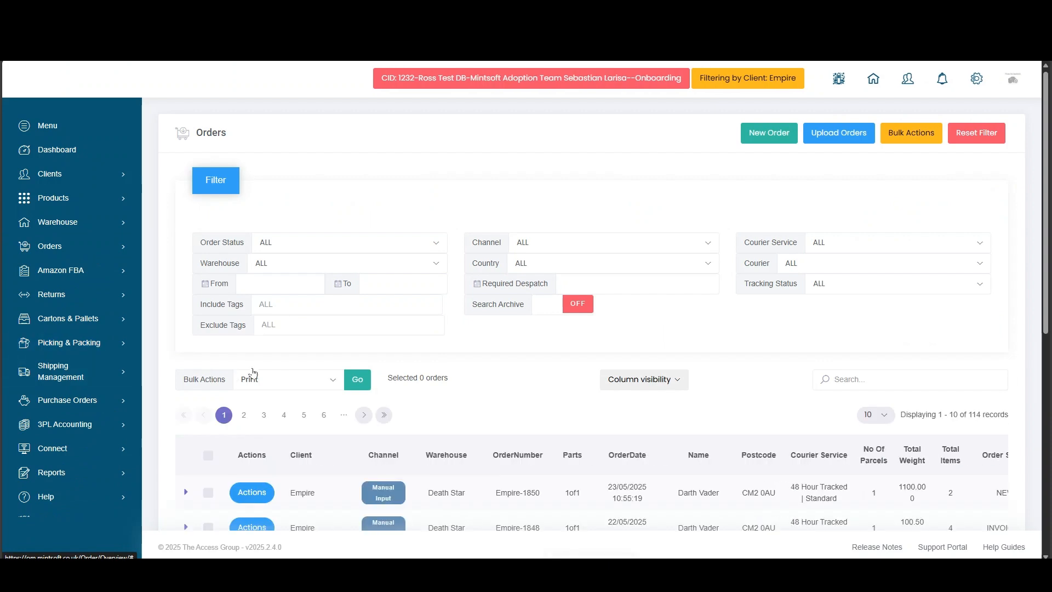
pyautogui.scroll(-2, 253, 371)
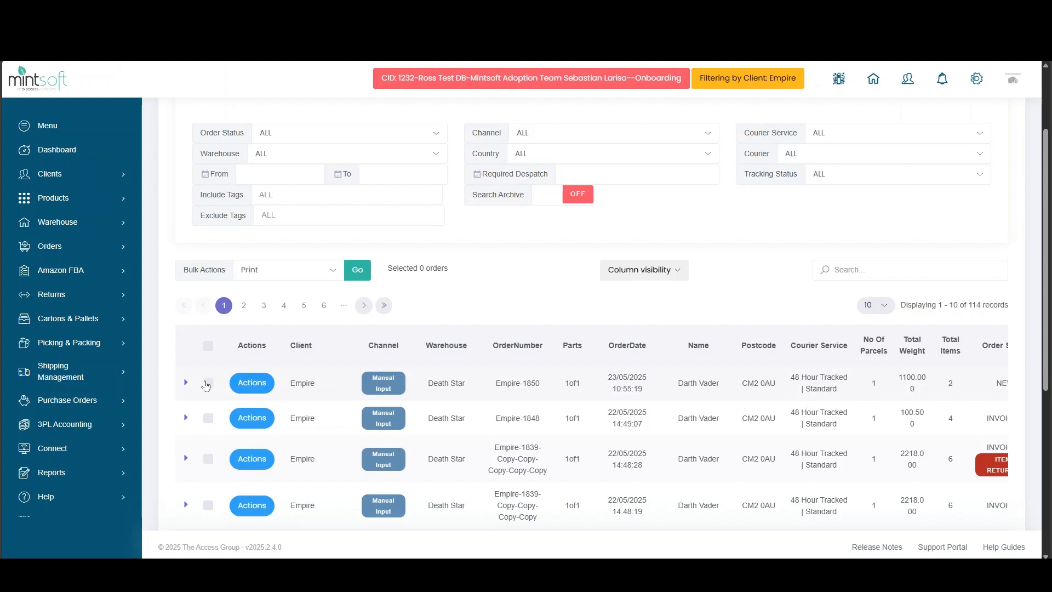
pyautogui.click(207, 383)
pyautogui.click(269, 279)
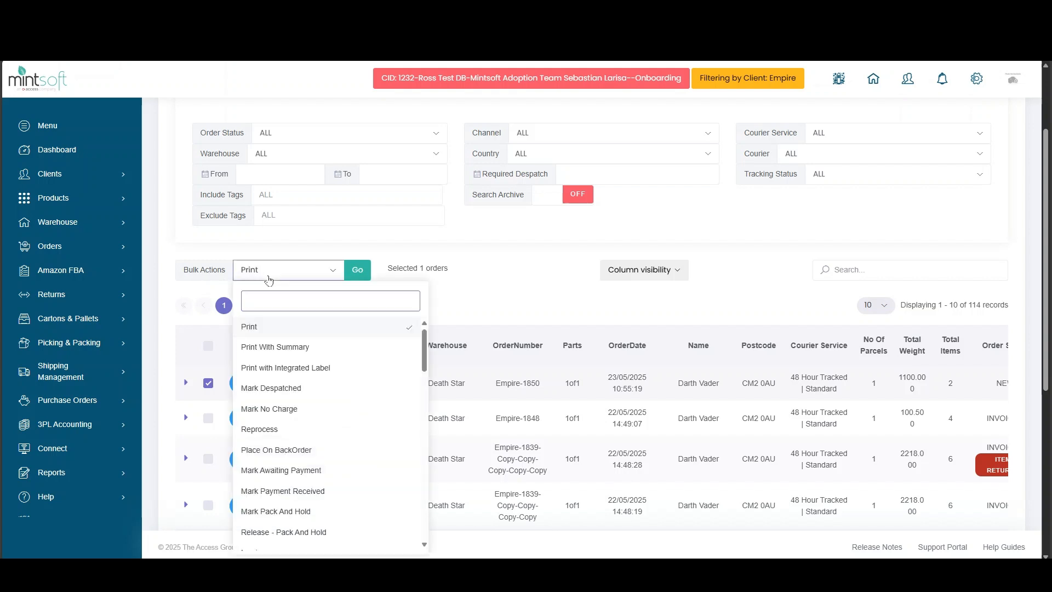
pyautogui.write('Runor')
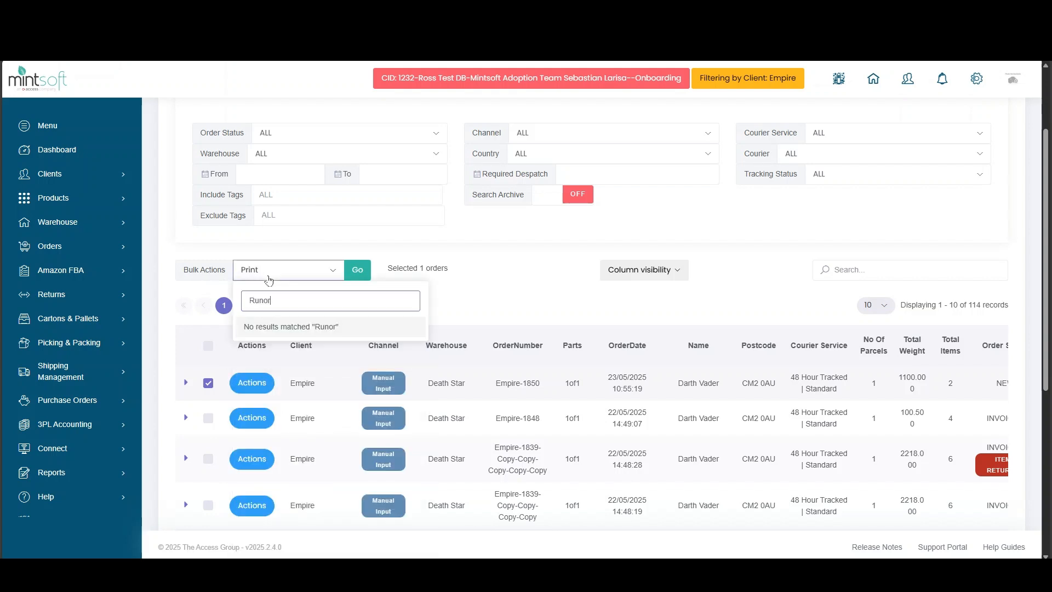
pyautogui.press('BackSpace')
pyautogui.press('BackSpace')
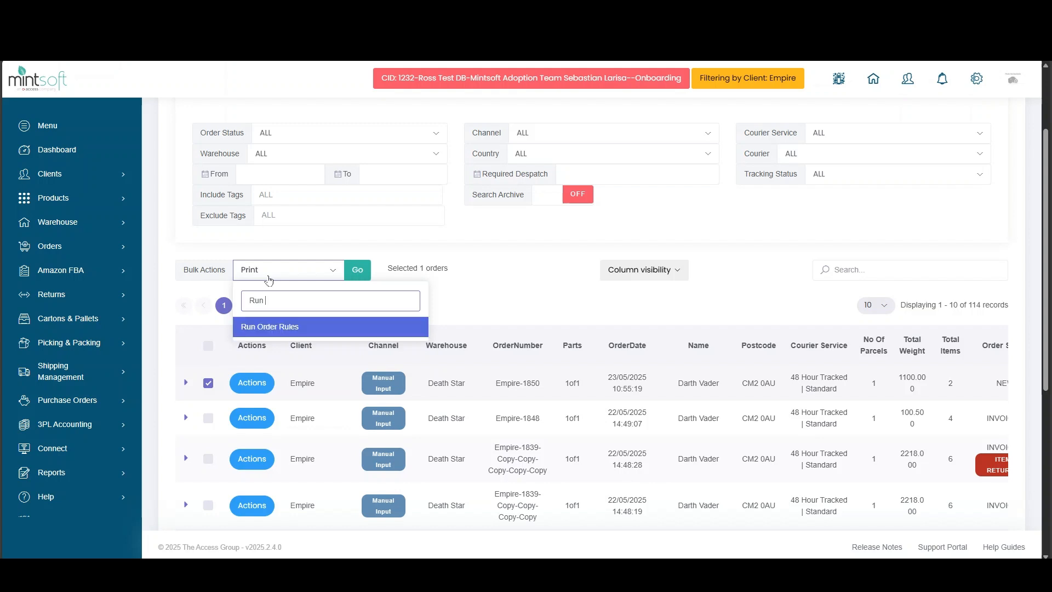
pyautogui.click(286, 328)
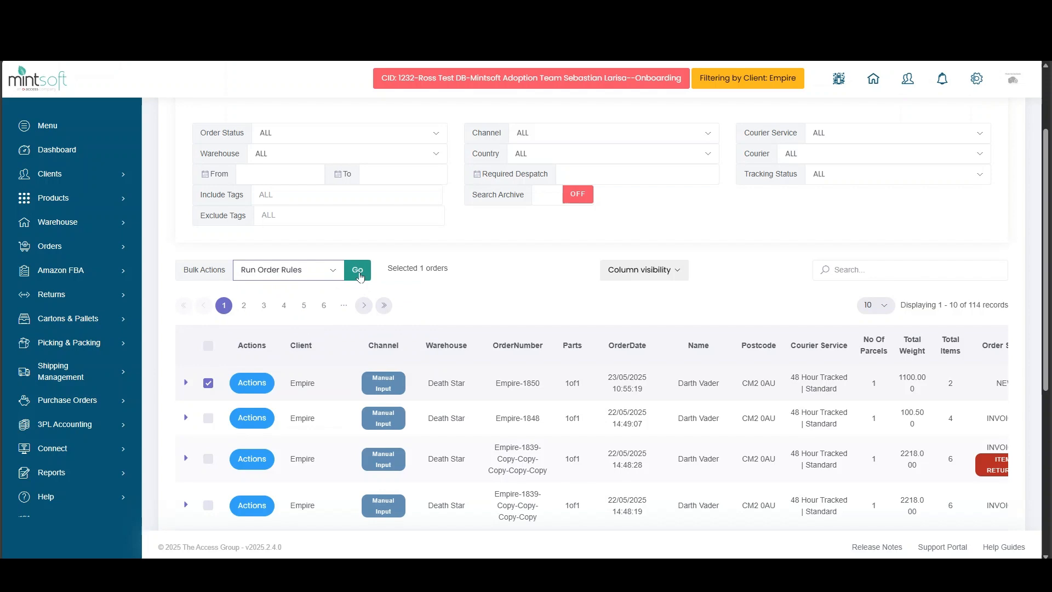
pyautogui.click(360, 278)
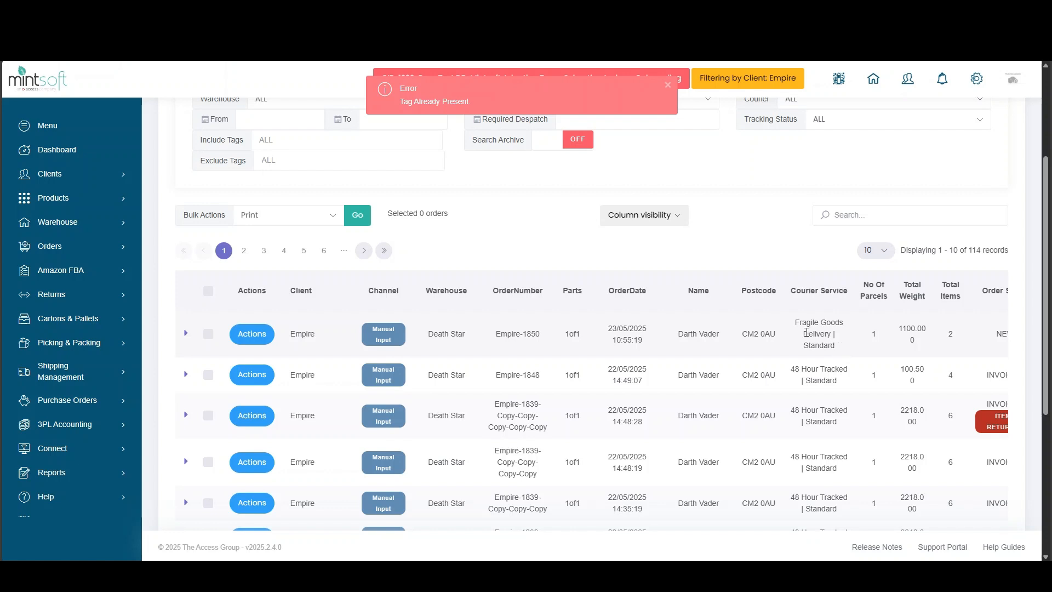
# Step: Check the newest order's courier service and tags in the orders list
pyautogui.hscroll(3, 735, 432)
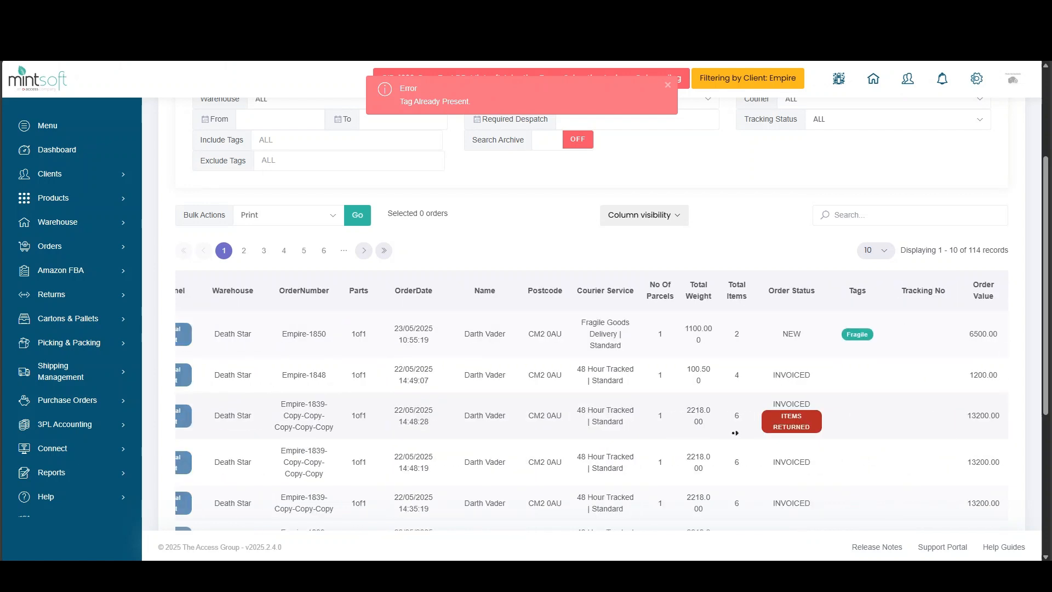
pyautogui.moveTo(881, 333); pyautogui.dragTo(834, 344)
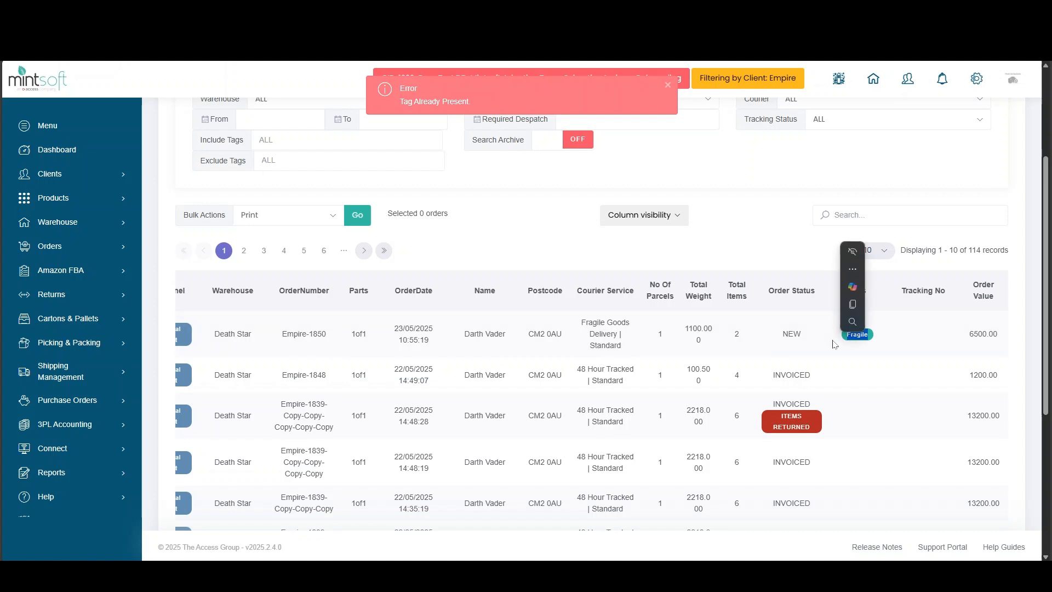
pyautogui.click(834, 344)
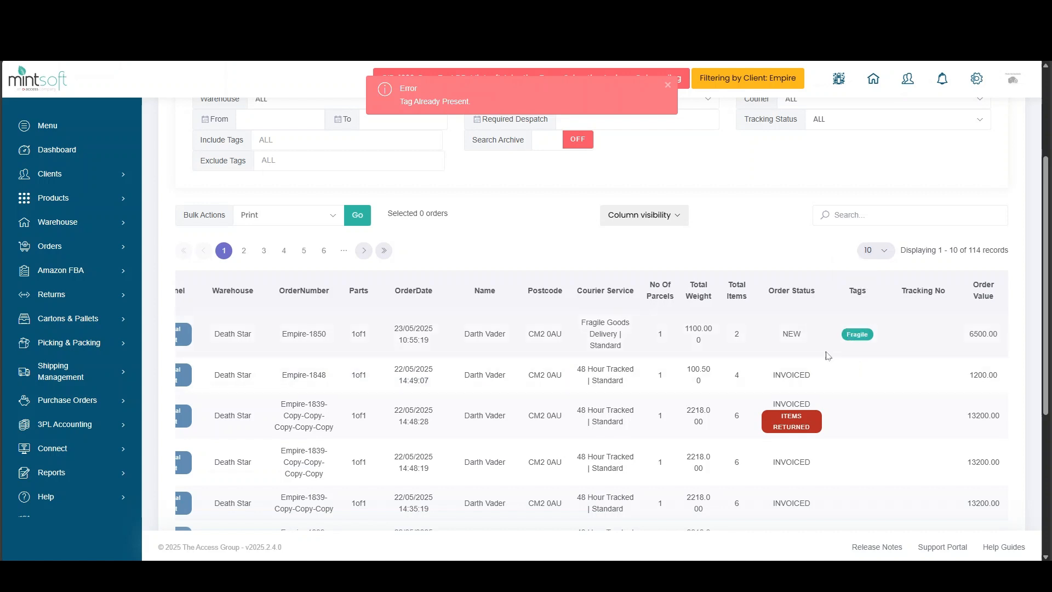